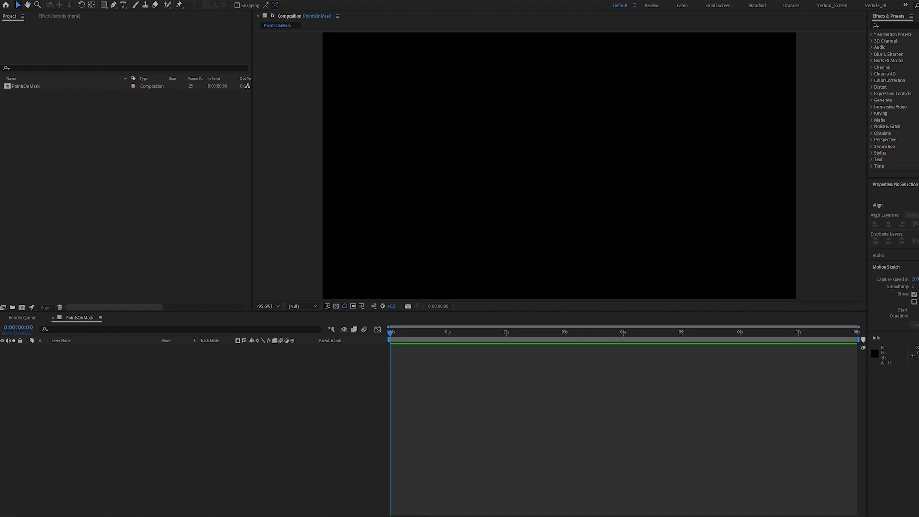
Create a white solid layer named BG
right_click(119, 405)
mouse_move(139, 400)
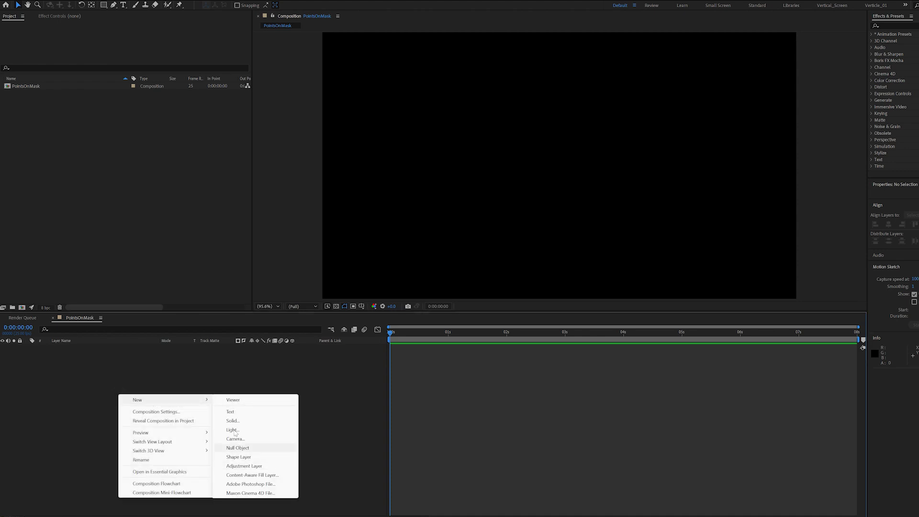
left_click(254, 418)
type("BG")
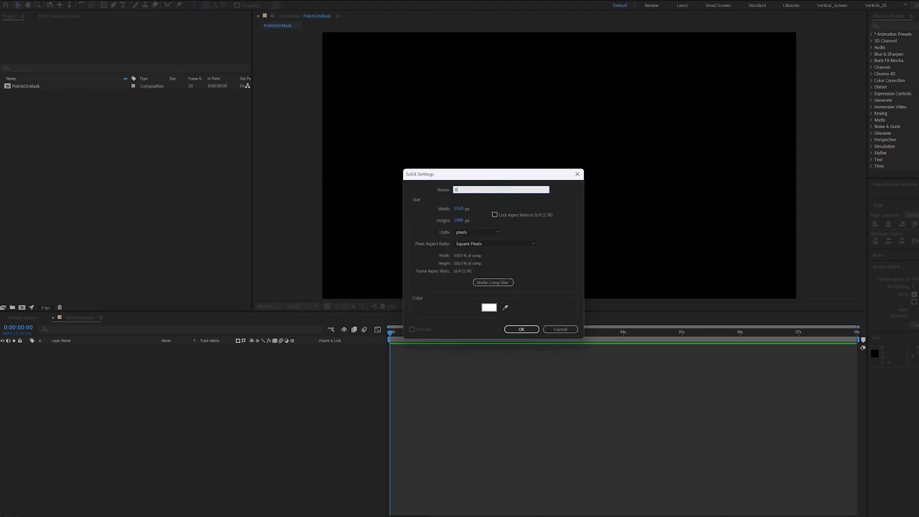
left_click(521, 329)
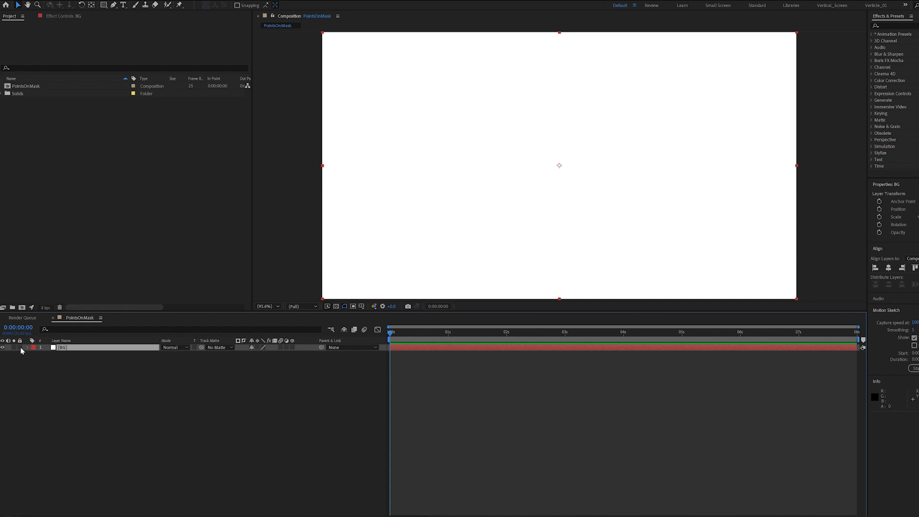
Add large black '!' and '?' text layers side by side in the composition
key("ctrl+t")
left_click(460, 182)
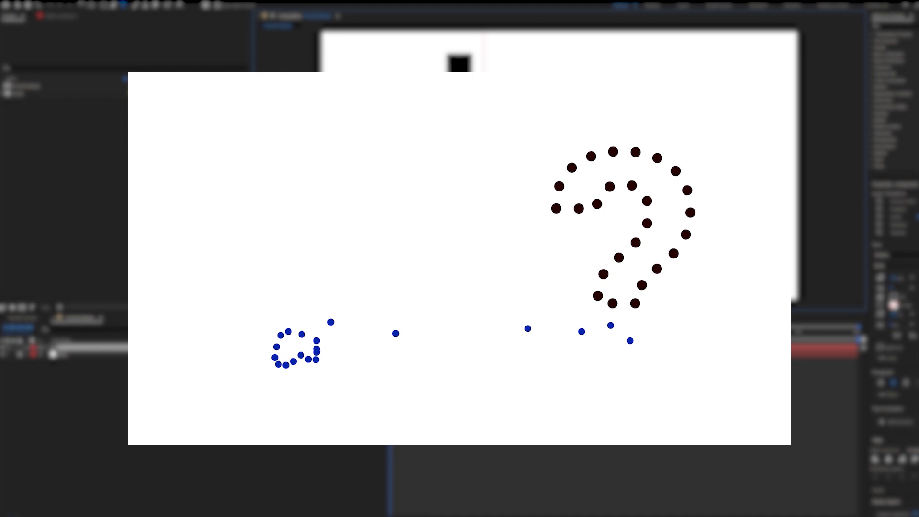
key("Escape")
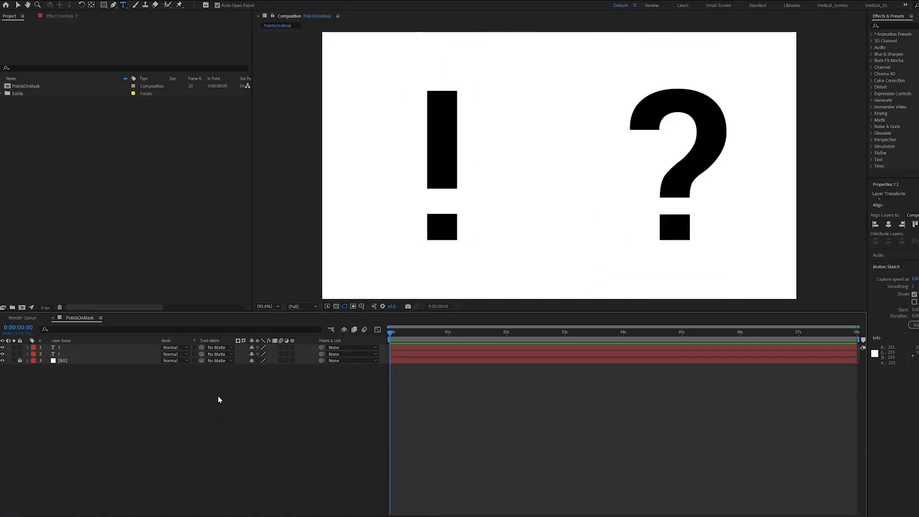
Create masks from text for the ! layer and then the ? layer
left_click(71, 354)
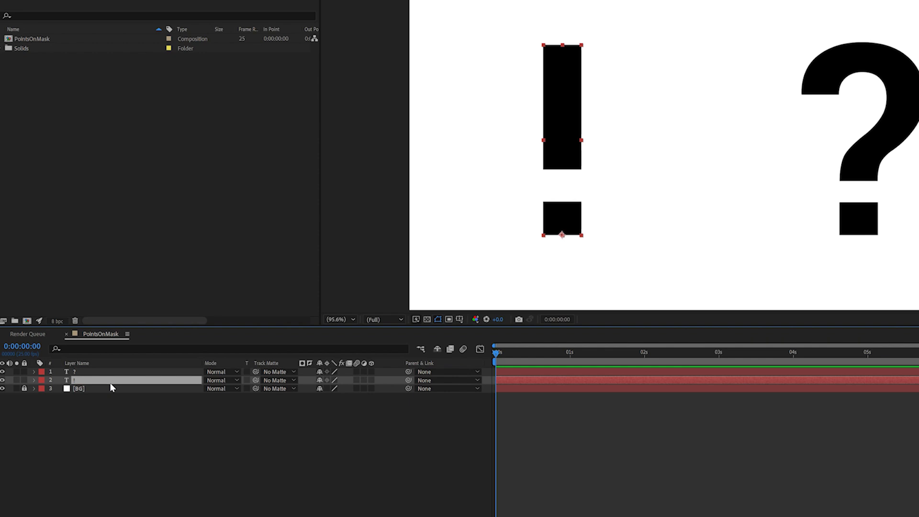
right_click(80, 381)
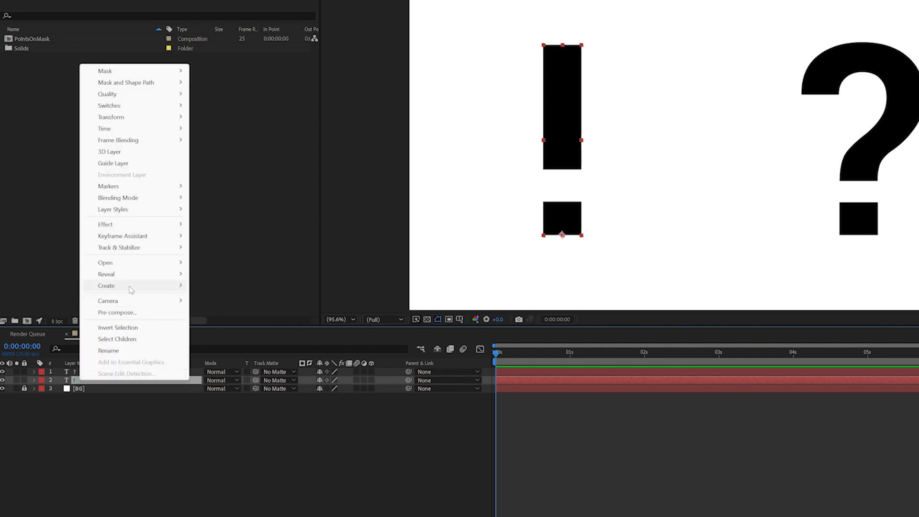
mouse_move(131, 287)
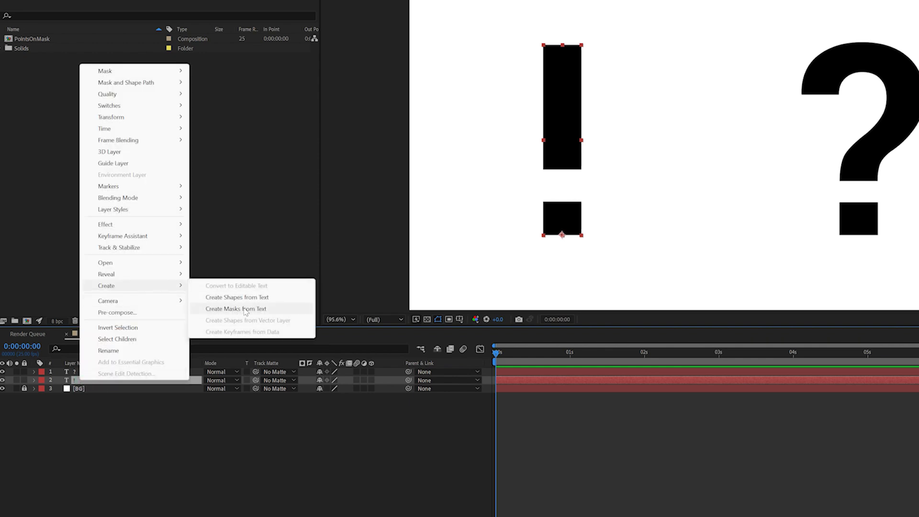
left_click(277, 309)
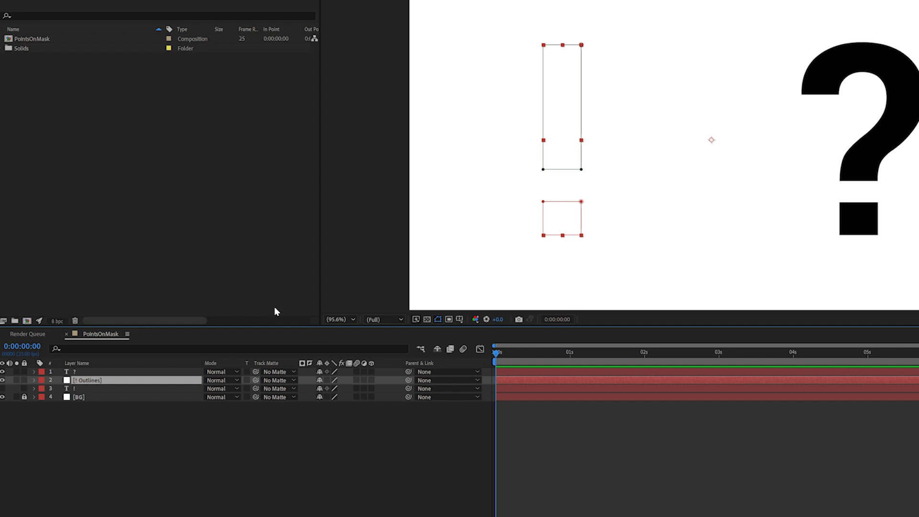
left_click(75, 372)
right_click(75, 371)
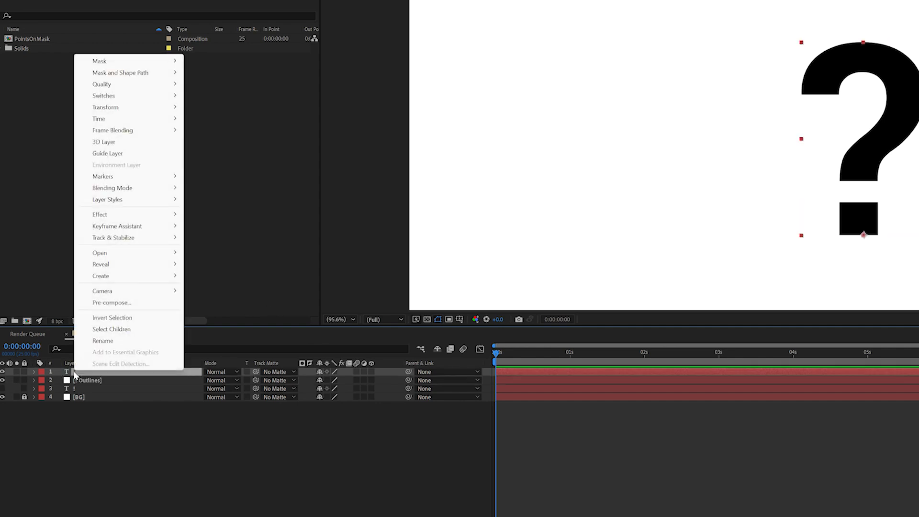
mouse_move(131, 276)
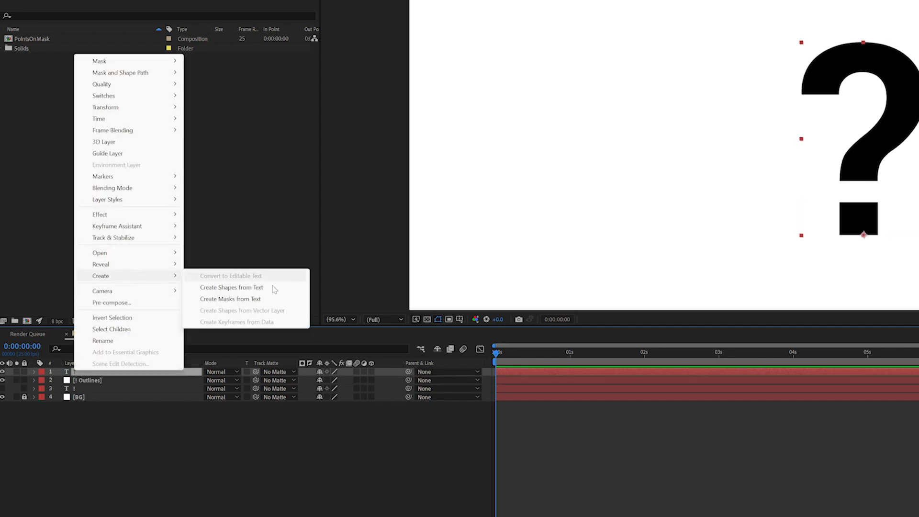
left_click(245, 299)
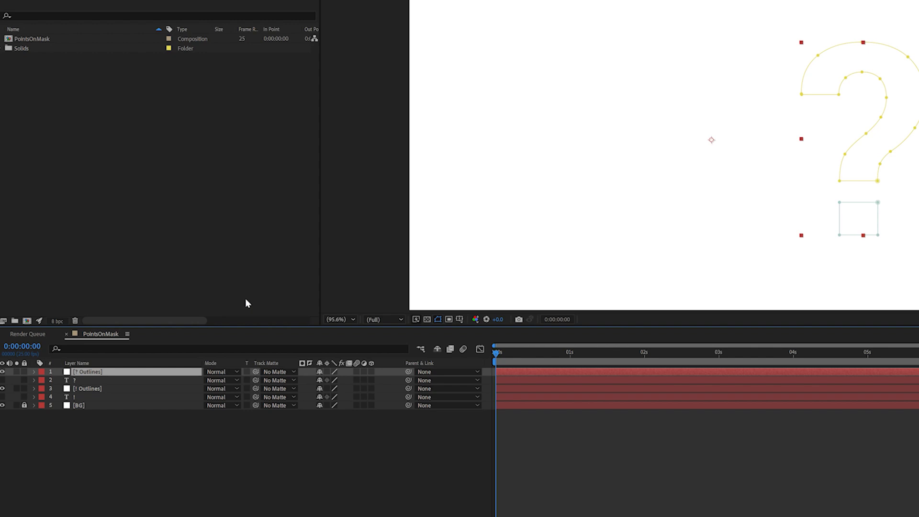
Turn the ! and ? text layers' visibility back on
left_click(86, 443)
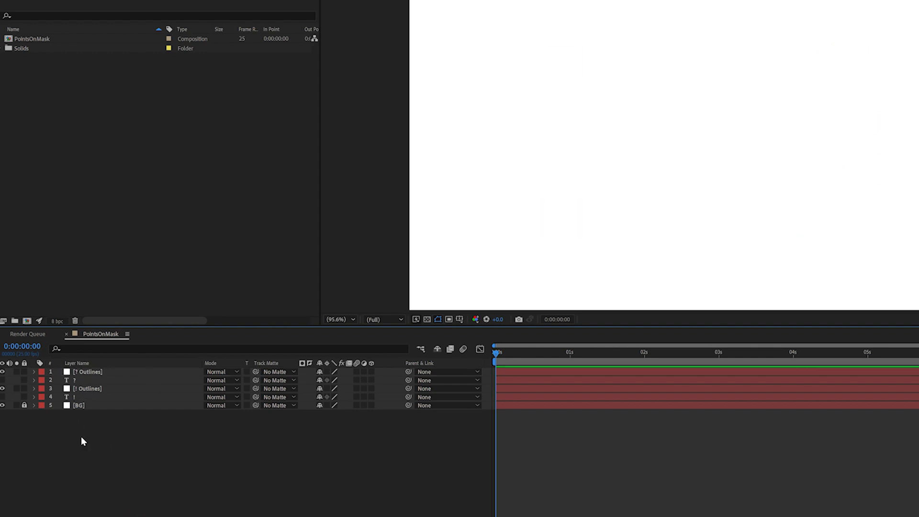
left_click_drag(3, 396, 4, 380)
left_click(3, 372)
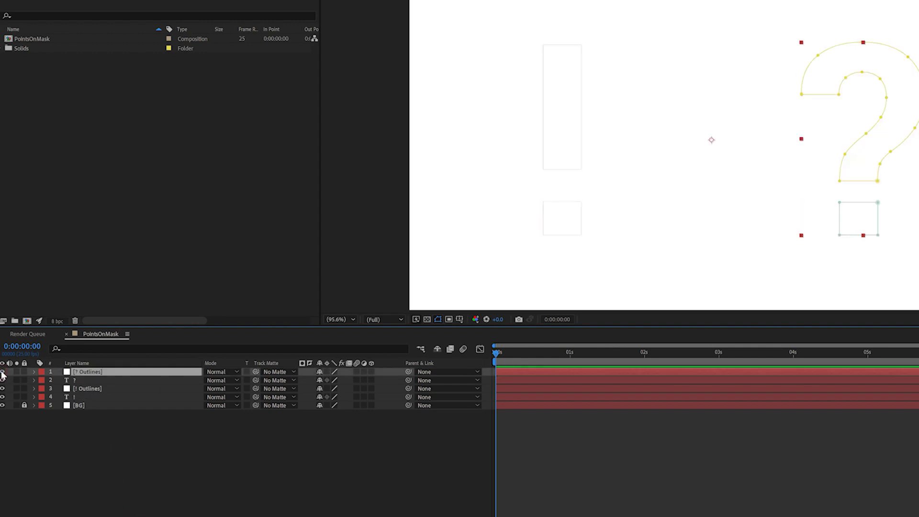
left_click(86, 427)
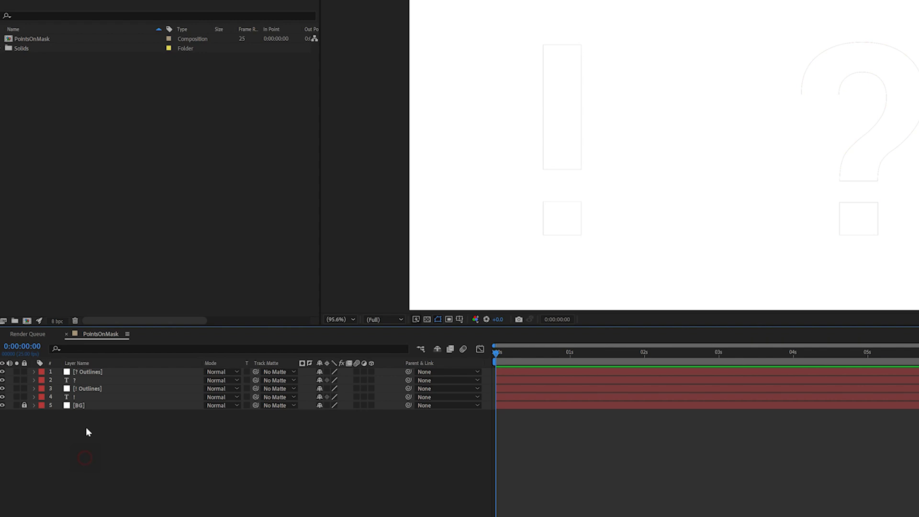
Add a new solid layer named Combined Masks
right_click(87, 437)
mouse_move(132, 445)
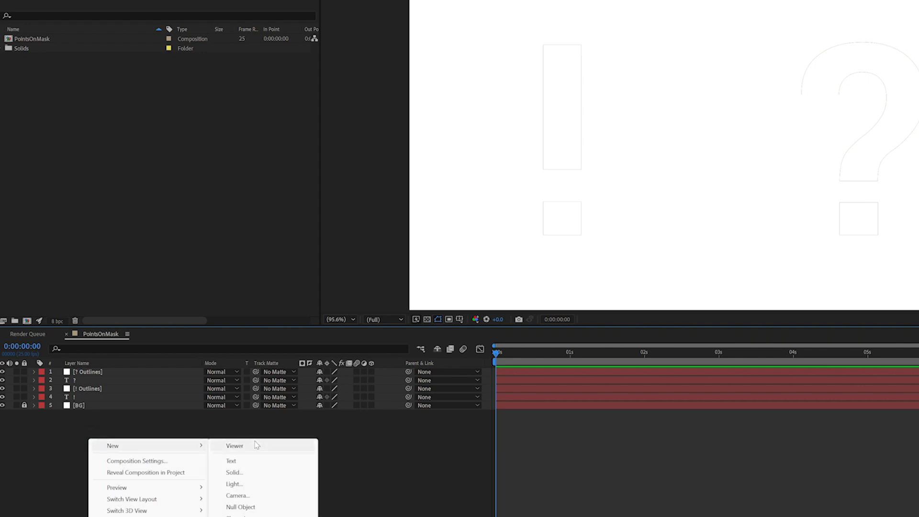
left_click(234, 472)
type("Combined")
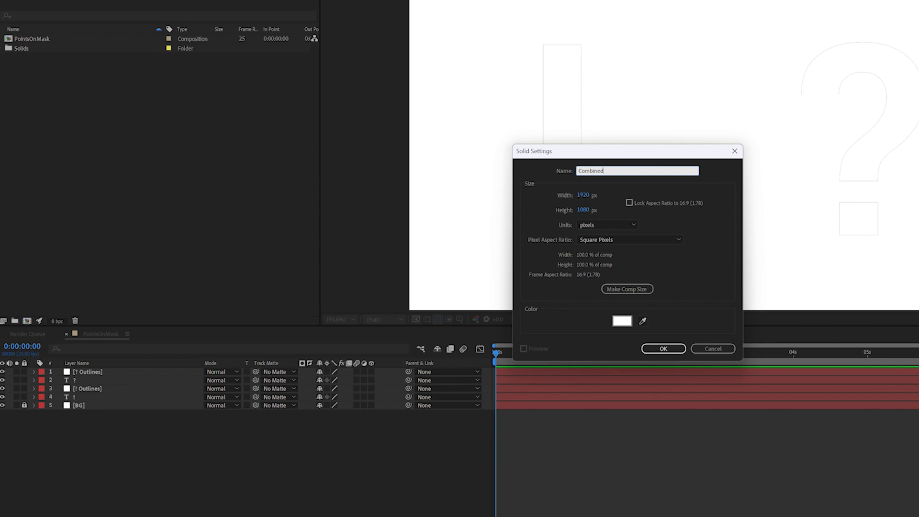
type(" Masks")
key("Return")
Rename the first ! Outlines mask to !-upper and colour it blue
left_click(94, 397)
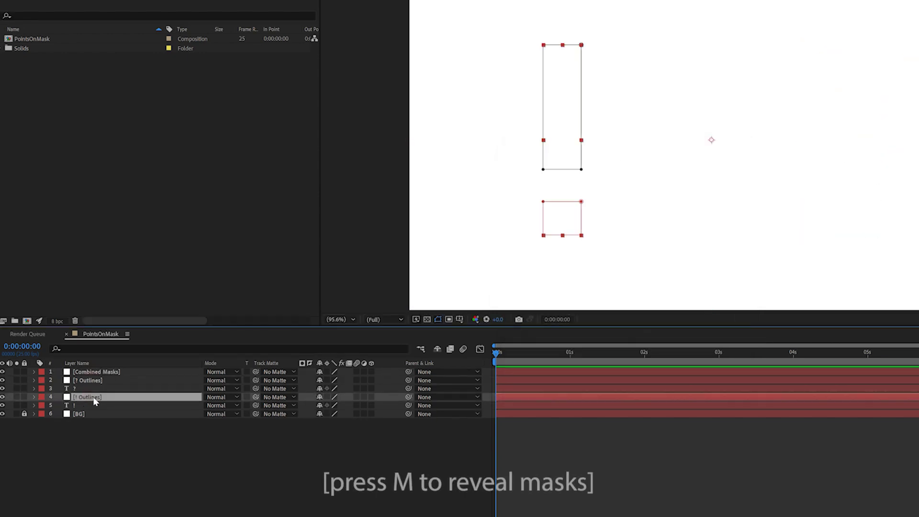
key("m")
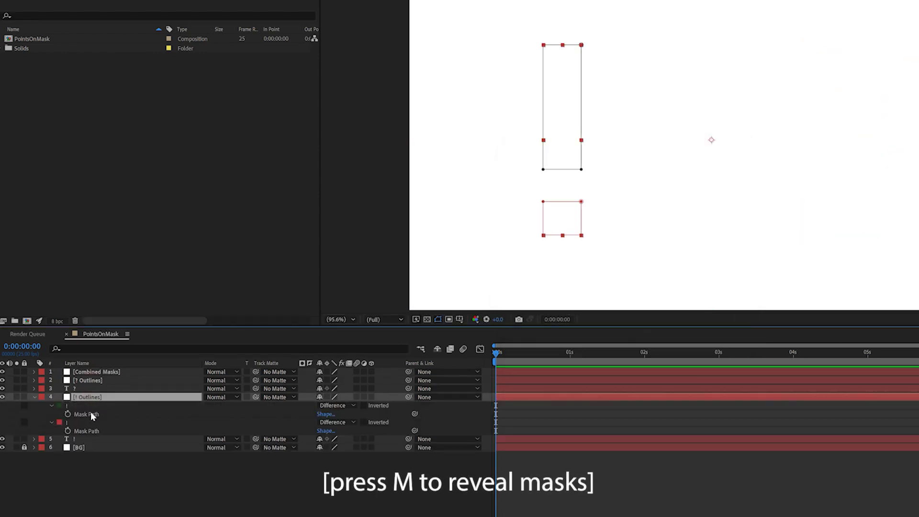
left_click(86, 414)
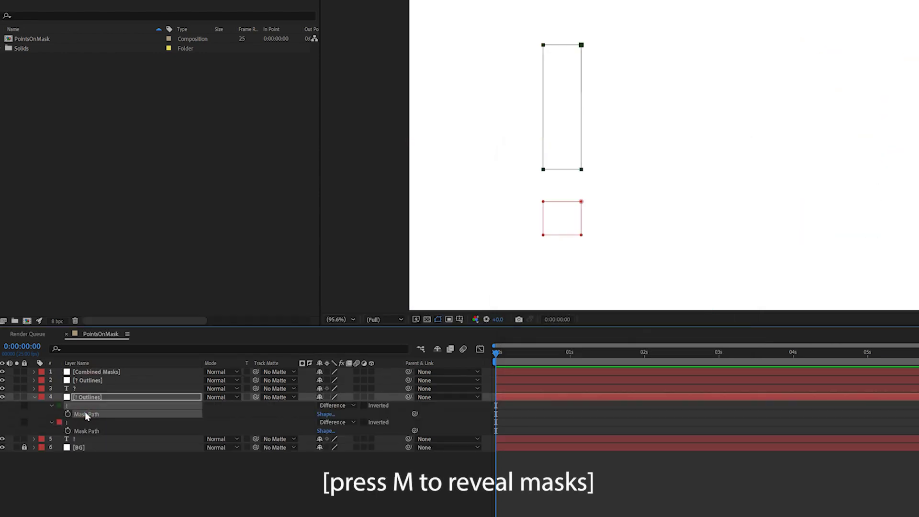
right_click(60, 421)
left_click(95, 489)
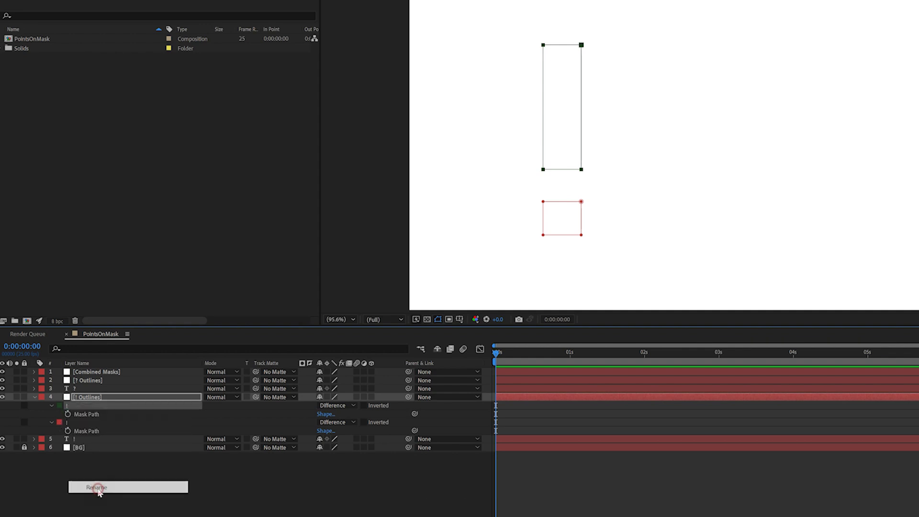
type("!")
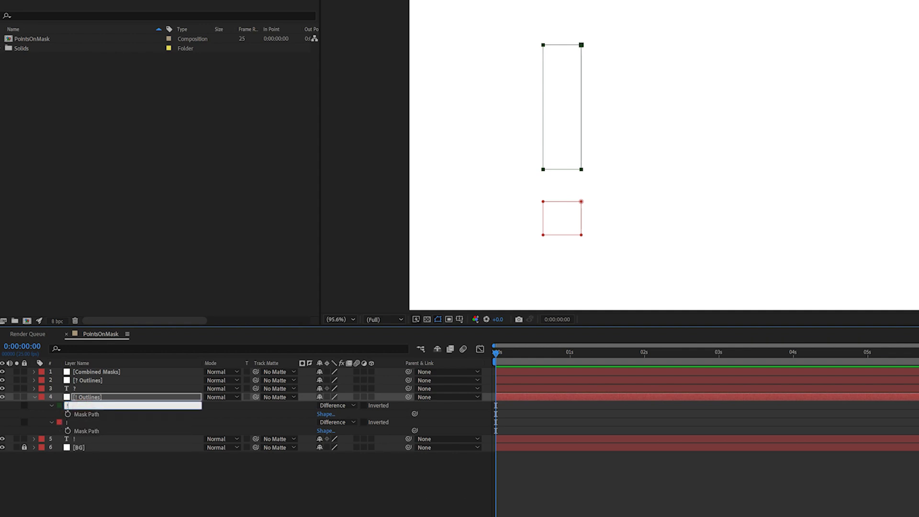
key("Return")
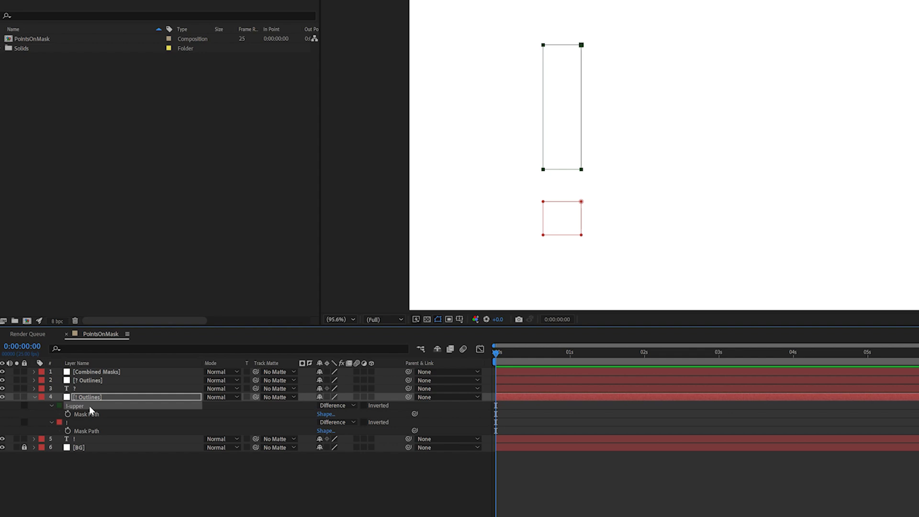
left_click(58, 405)
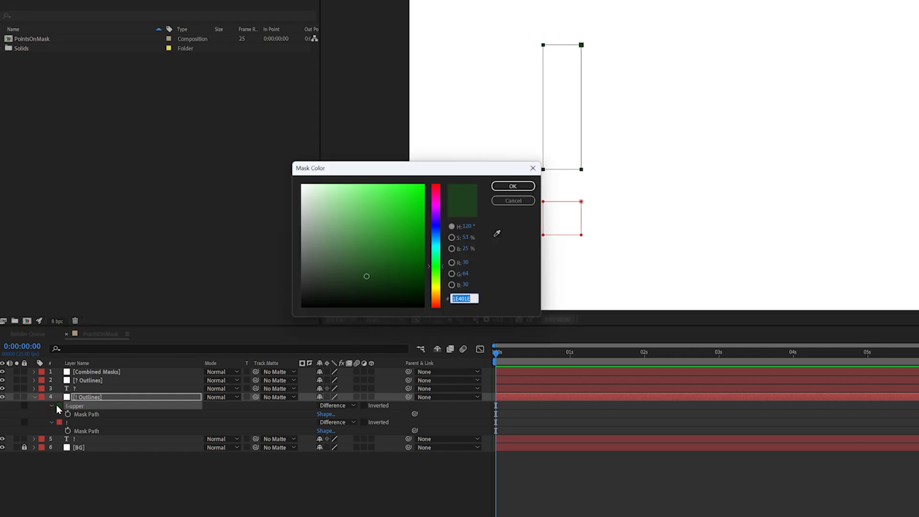
left_click(436, 223)
left_click(416, 222)
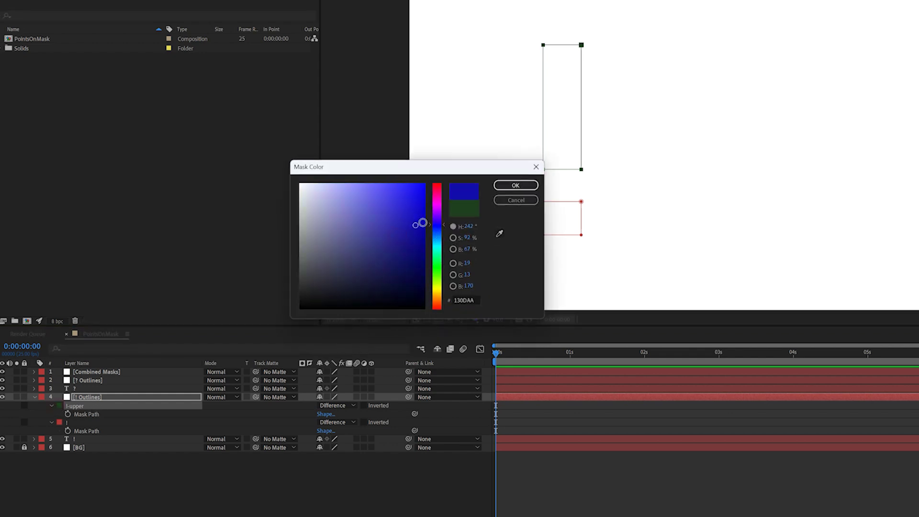
left_click(515, 185)
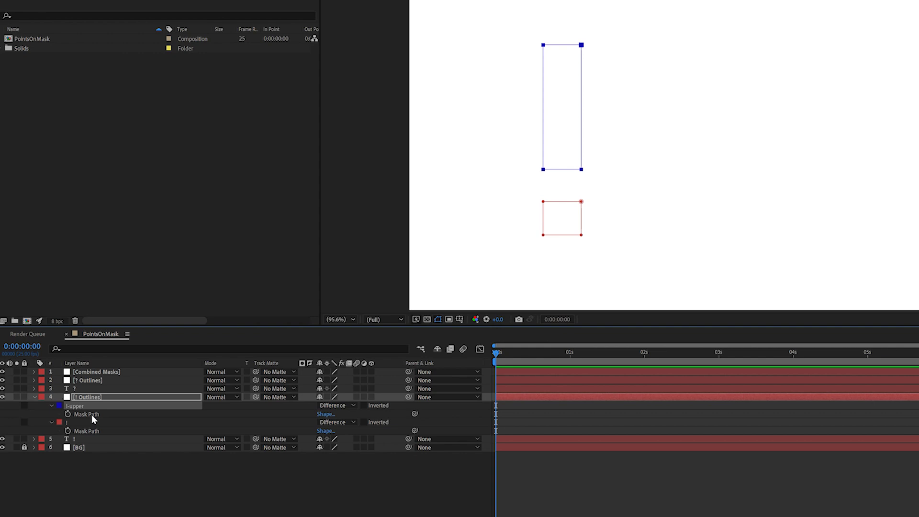
Rename the remaining masks !-lower, ?-upper and ?-lower
left_click(68, 423)
type("!-lower")
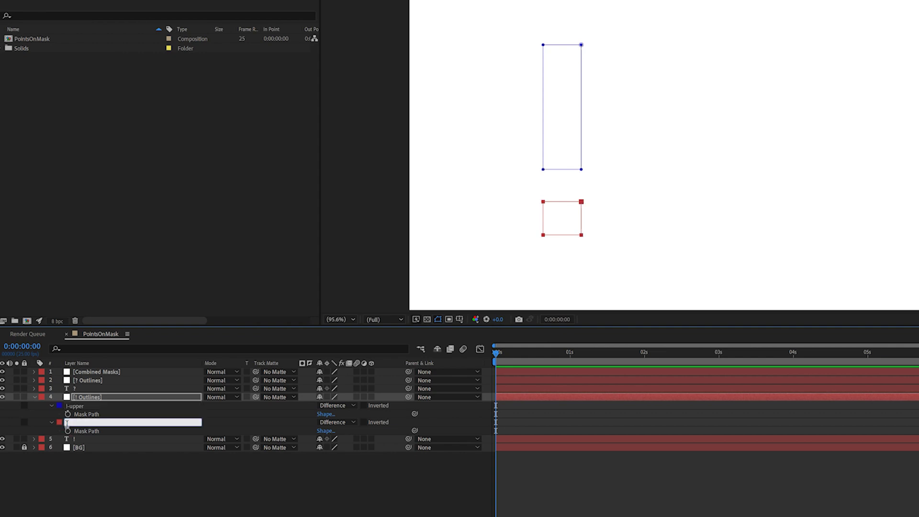
key("Return")
left_click(92, 381)
key("m")
left_click(72, 389)
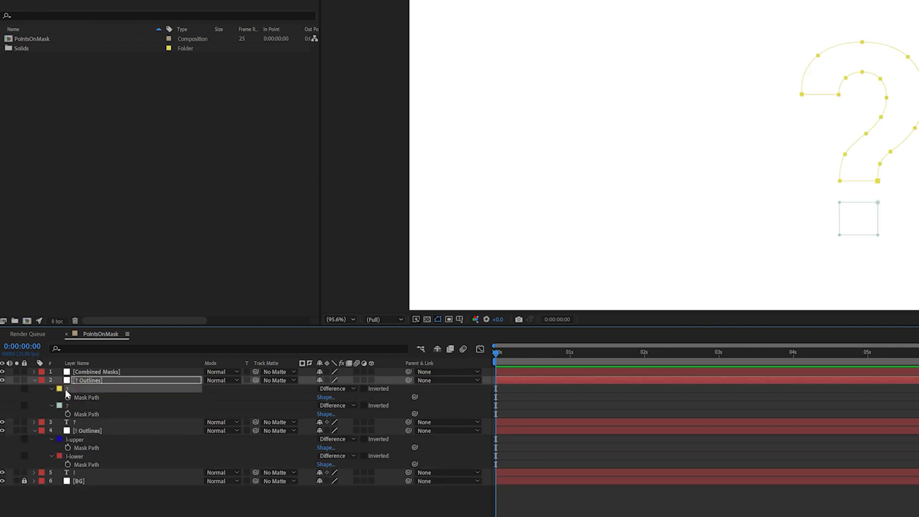
key("Return")
type("?-upper")
key("Return")
left_click(65, 405)
key("Return")
type("?-")
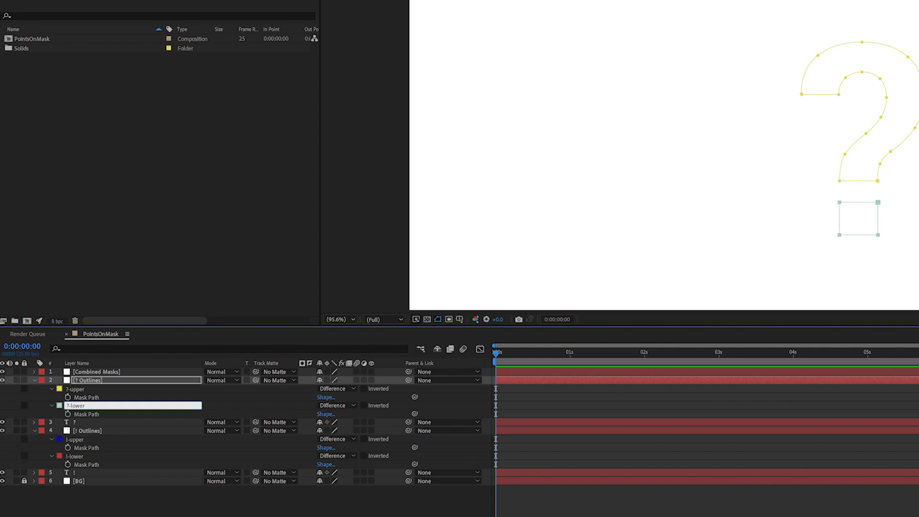
type("lower")
key("Return")
Paste the ? and ! masks into Combined Masks and delete its placeholder Mask 1
left_click(79, 423)
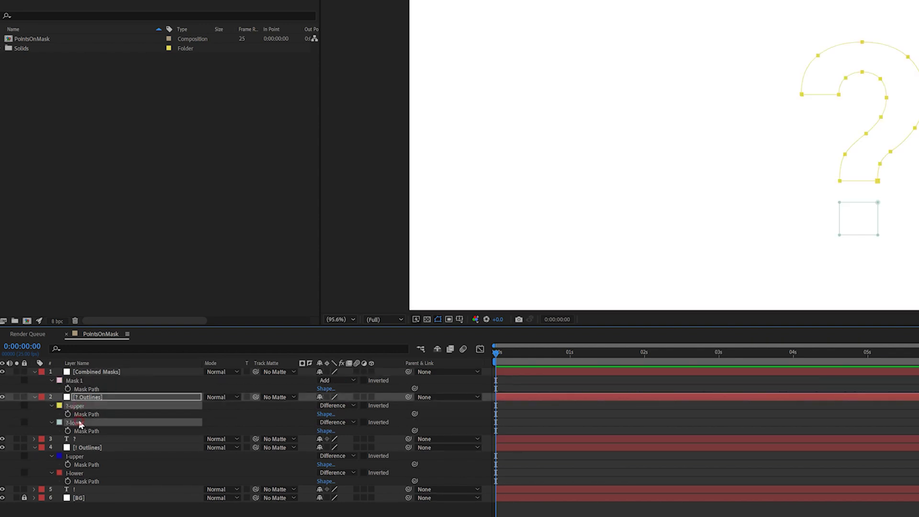
left_click(86, 371)
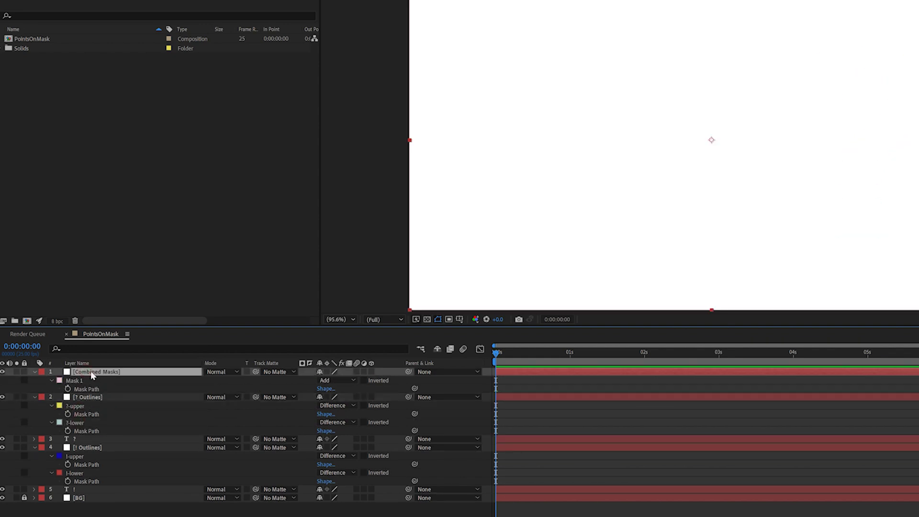
key("ctrl+v")
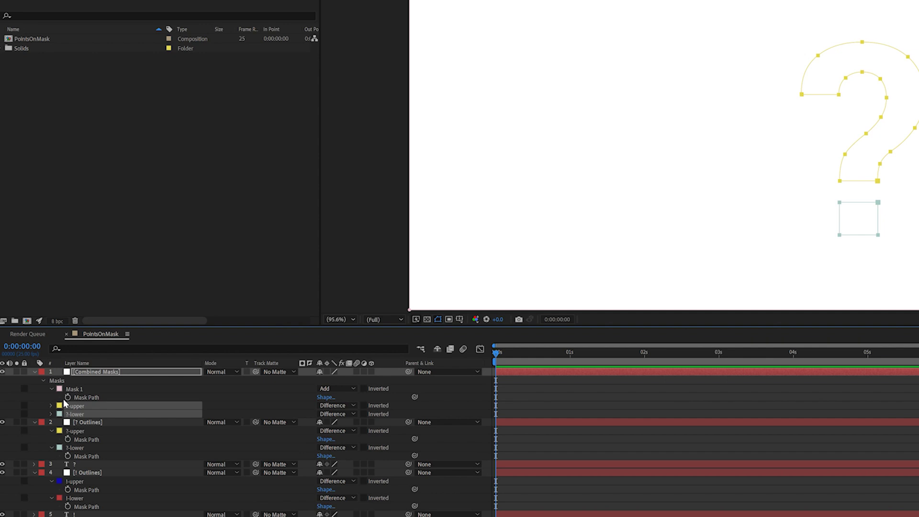
left_click(95, 388)
key("Delete")
left_click(70, 514)
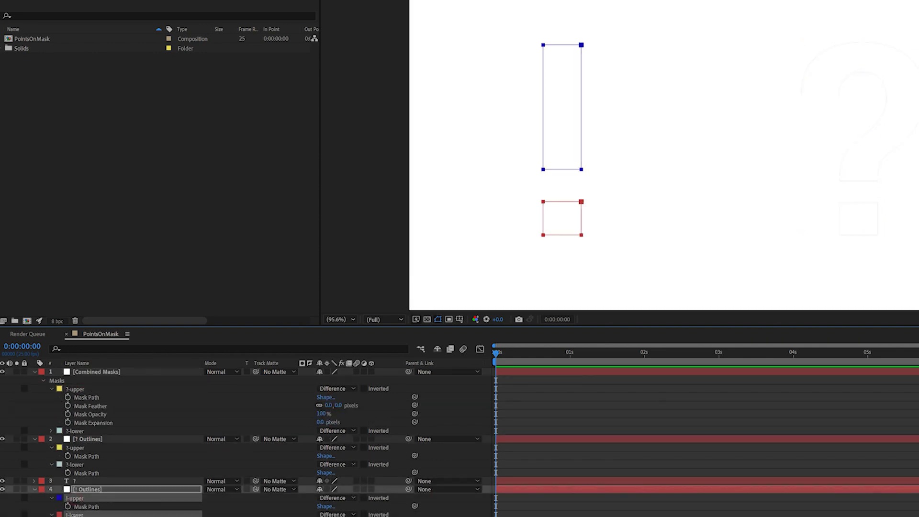
left_click(108, 410)
left_click(91, 380)
left_click(98, 431)
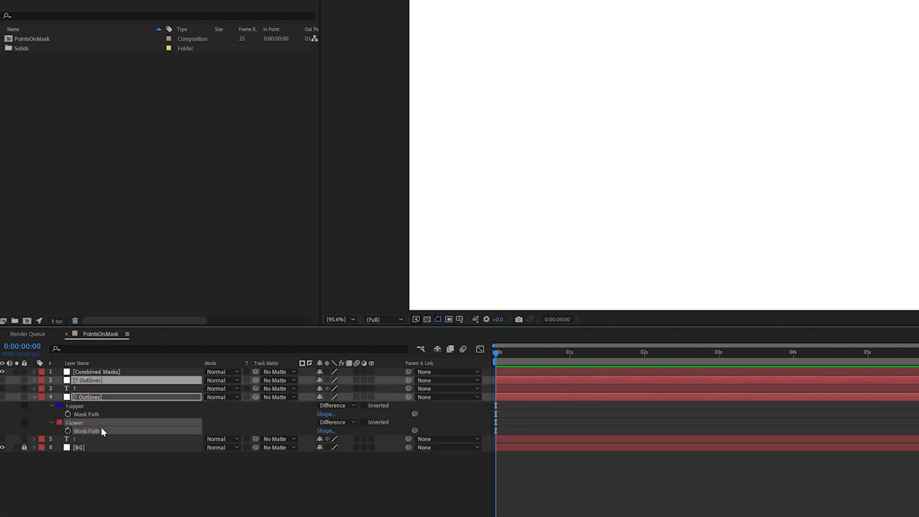
Mark the outline and text layers as shy and enable Hide Shy Layers
left_click(320, 380)
left_click(319, 439)
left_click(436, 350)
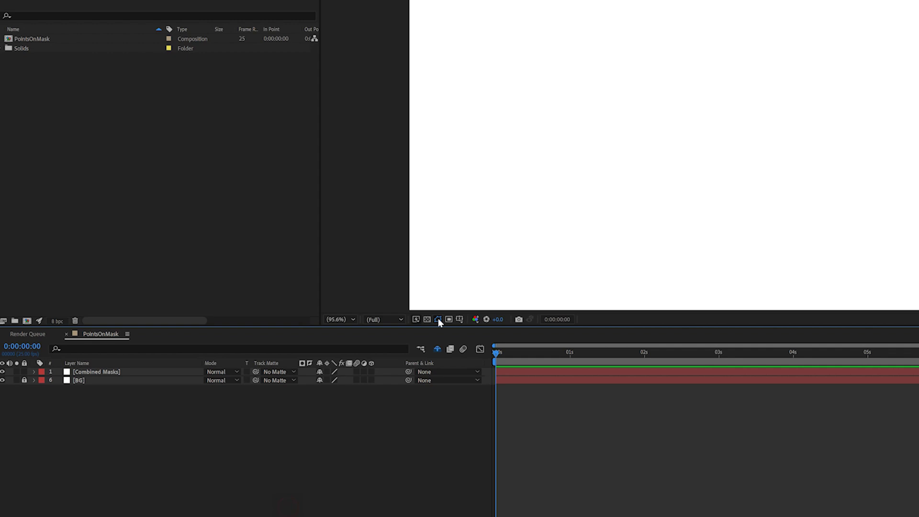
left_click(439, 348)
left_click(438, 349)
left_click(34, 372)
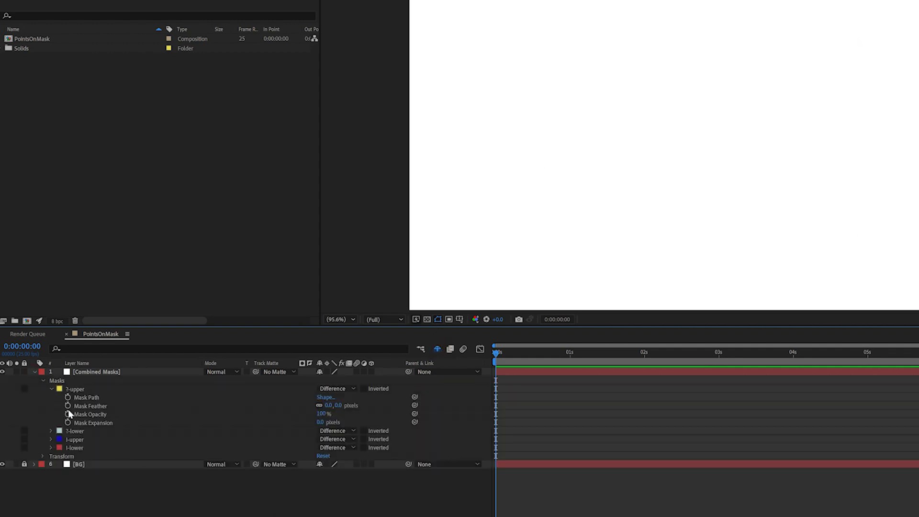
left_click(98, 372)
Create a new shape layer named Dot
left_click(219, 493)
right_click(219, 493)
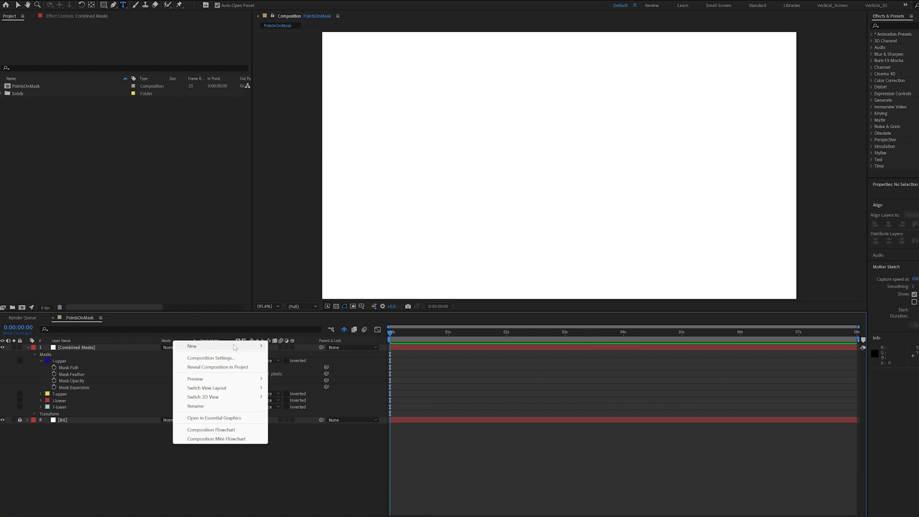
mouse_move(301, 369)
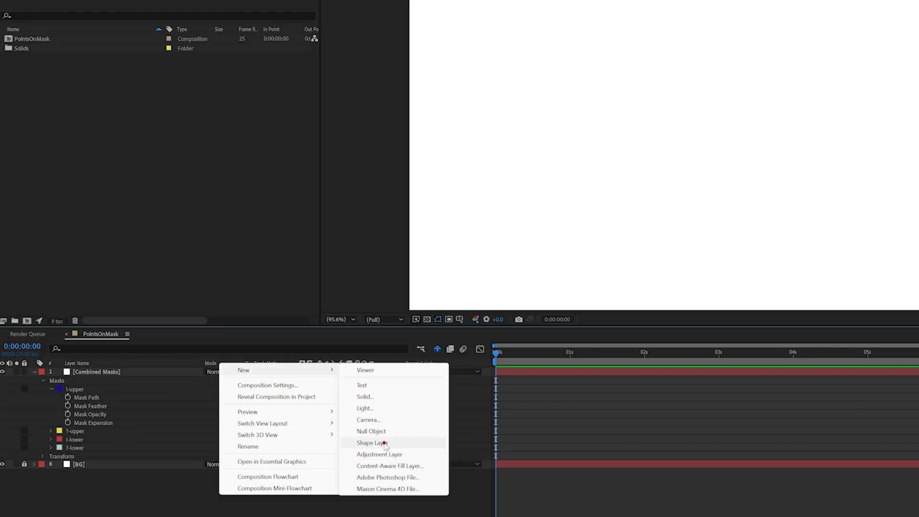
left_click(386, 443)
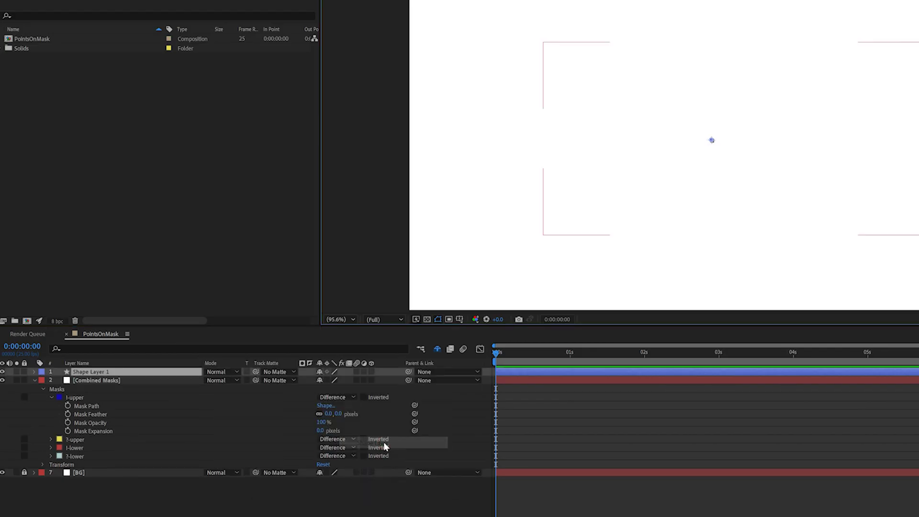
key("Return")
type("Dot")
left_click(48, 381)
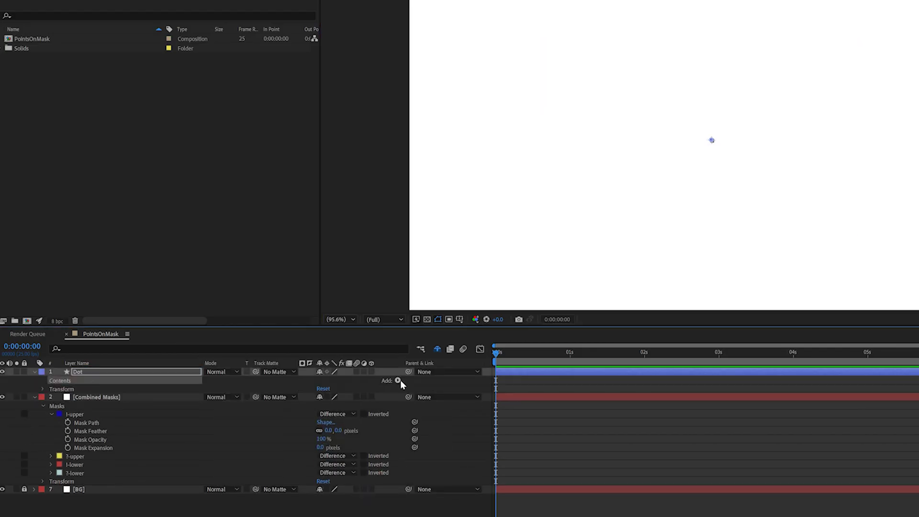
Add a 25×25 ellipse with a black fill to the Dot layer
left_click(398, 380)
left_click(300, 167)
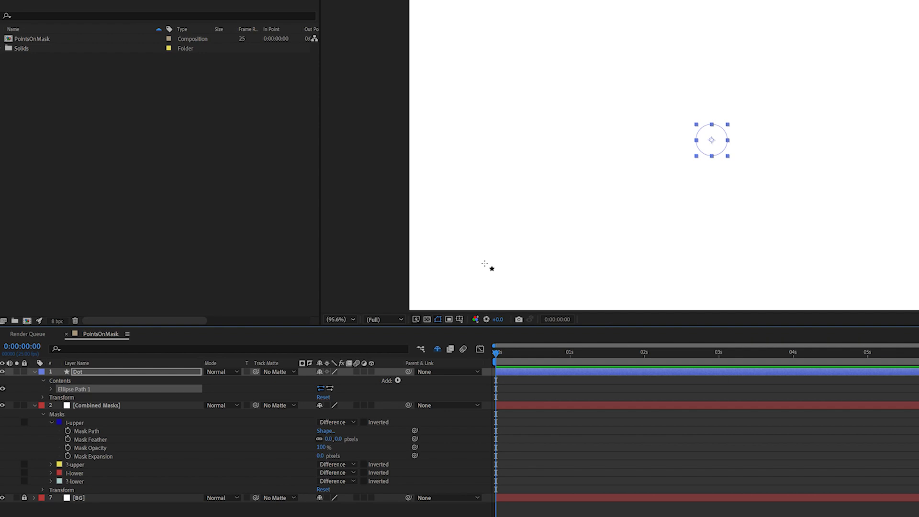
left_click(398, 380)
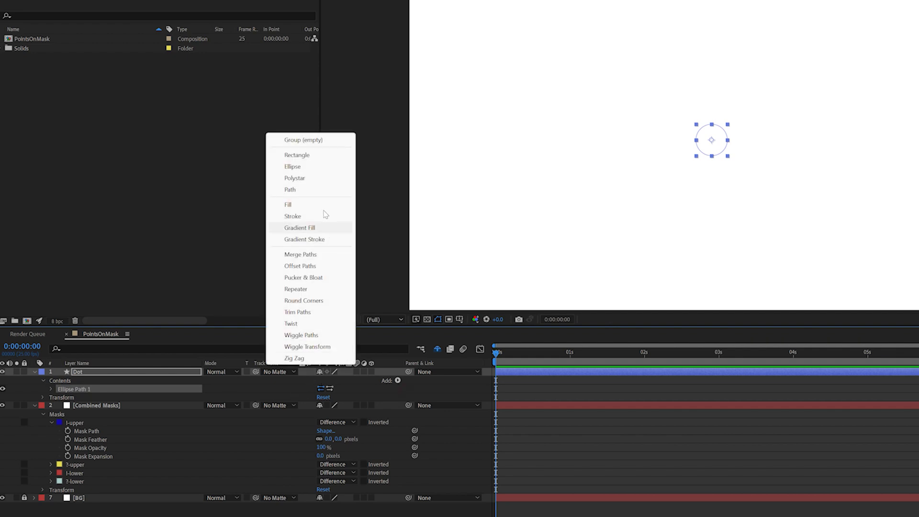
left_click(289, 205)
left_click(51, 397)
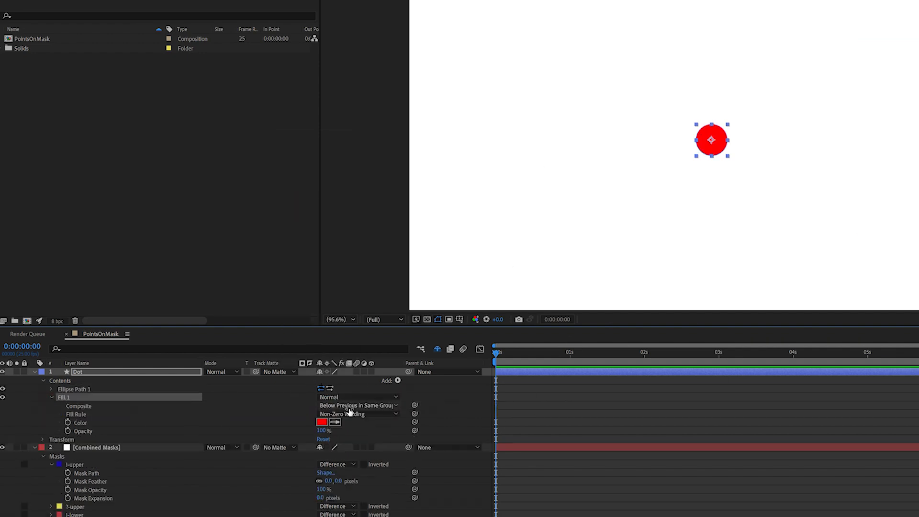
left_click(321, 422)
left_click_drag(414, 269, 423, 306)
left_click(516, 185)
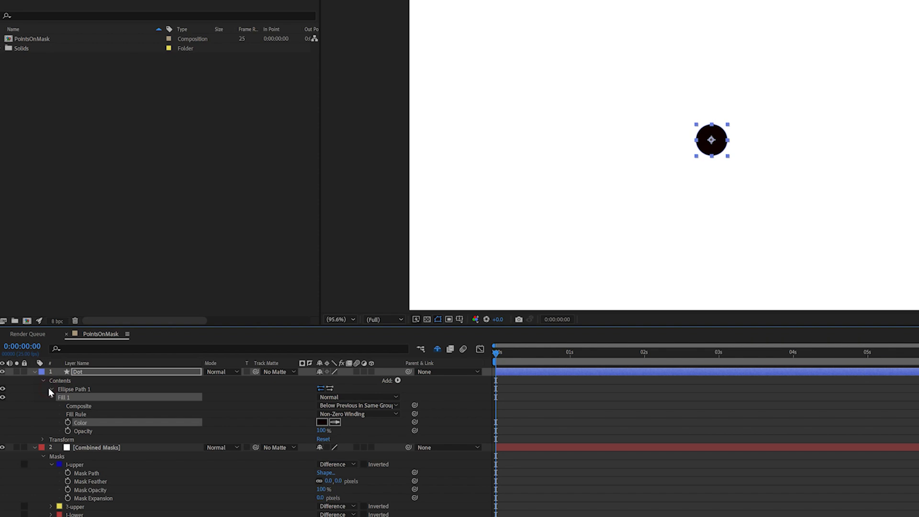
left_click(52, 389)
left_click(87, 397)
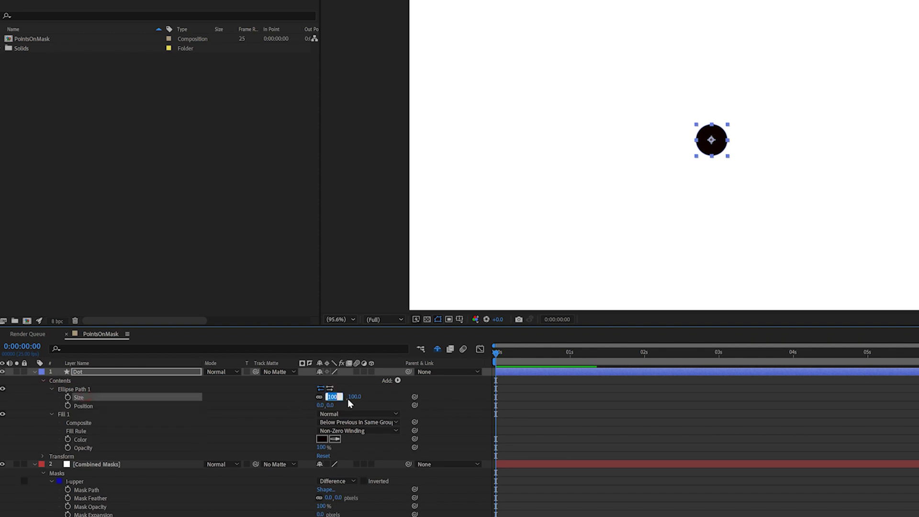
type("25")
key("Return")
Set the Dot layer's Transform Position to 0,0
left_click(44, 456)
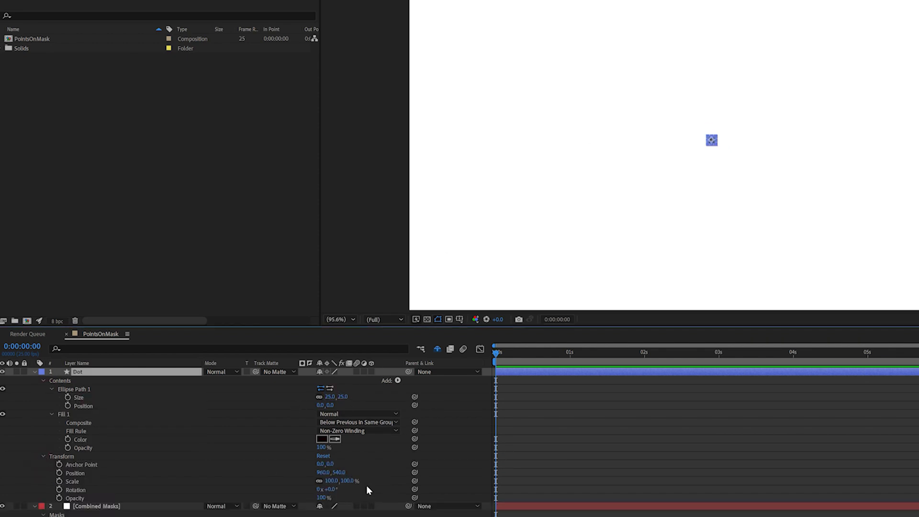
left_click(323, 472)
type("0")
key("Tab")
type("0")
key("Return")
Add an empty Group 1 to Dot and move Ellipse Path 1 and Fill 1 into it
left_click(402, 4)
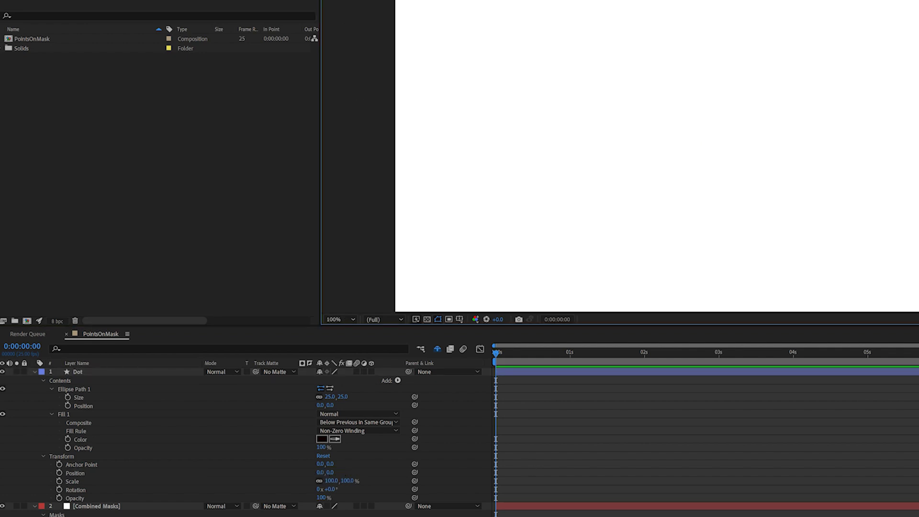
left_click(398, 380)
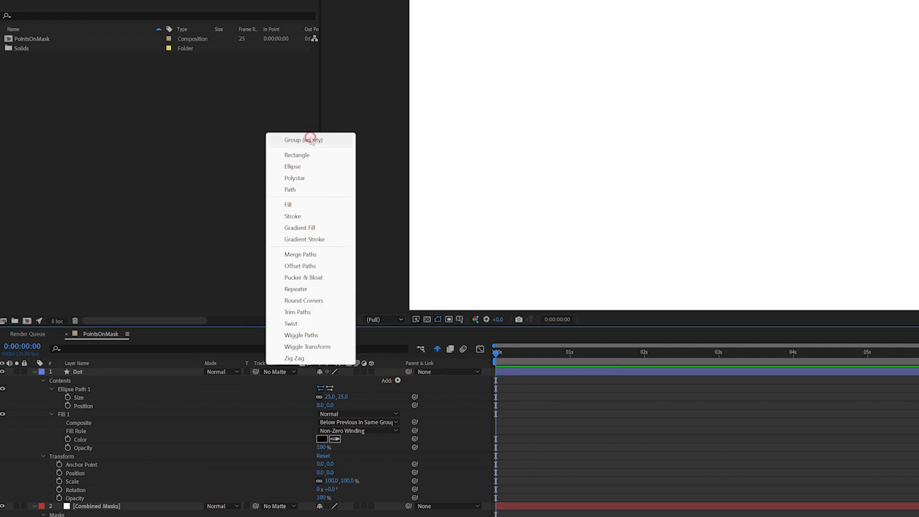
left_click(306, 140)
left_click_drag(69, 414, 78, 389)
left_click(67, 397)
left_click(52, 397)
left_click(52, 406)
left_click(64, 406, "shift")
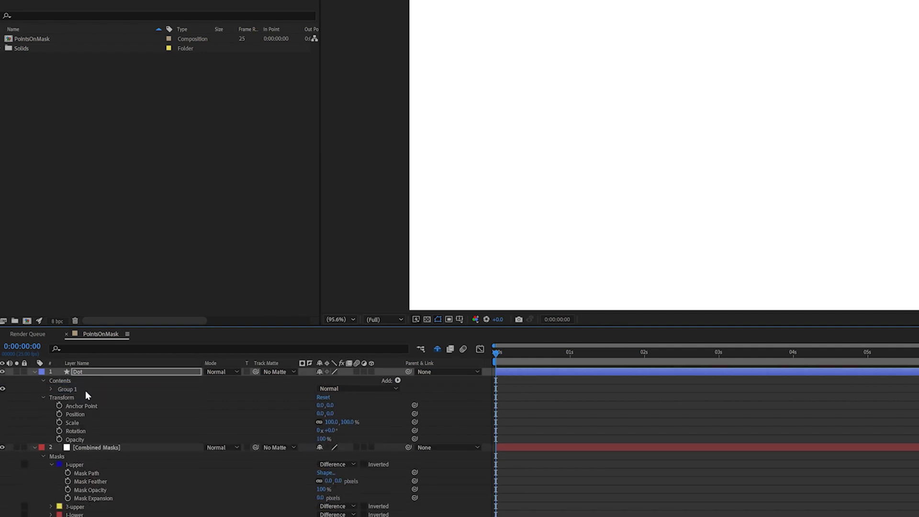
Add an expression to Group 1's Transform Position
left_click(52, 389)
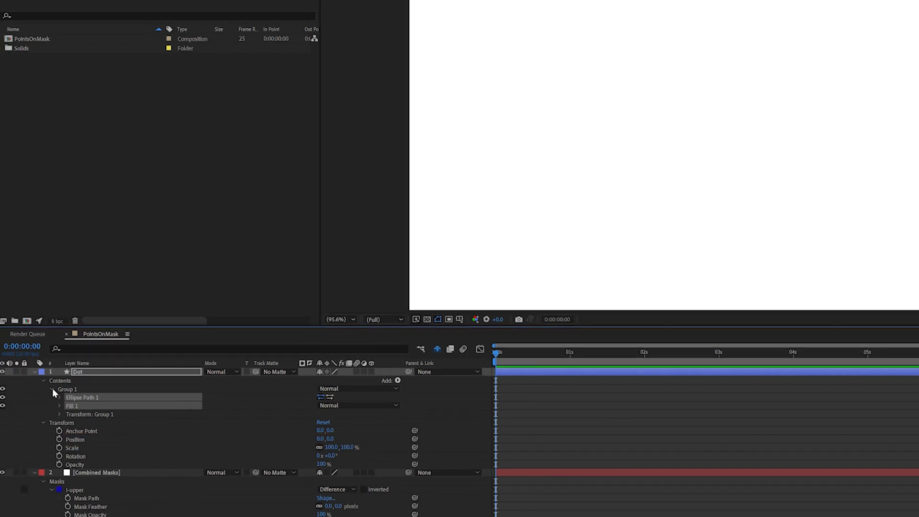
left_click(60, 414)
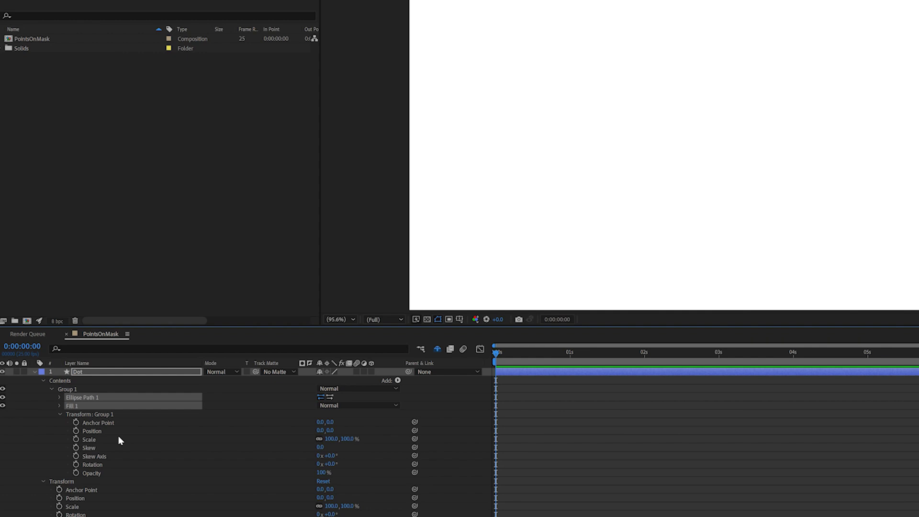
left_click(105, 431)
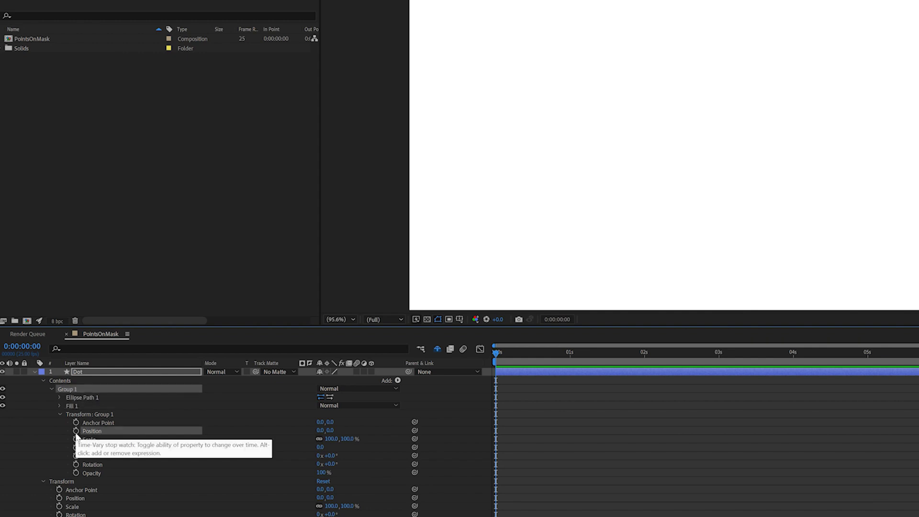
left_click(76, 431, "alt")
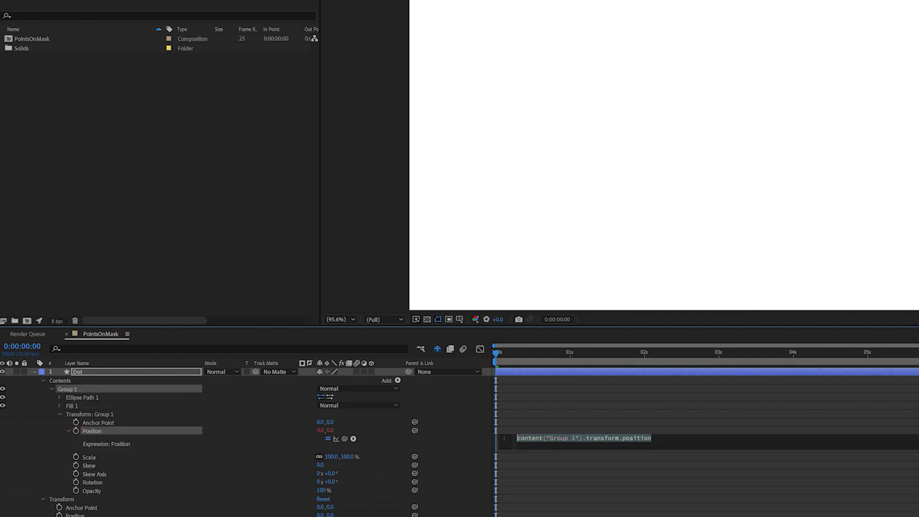
Set the Position expression to pStart = the !-upper mask path's pointOnPath at 0.5
key("KP_Enter")
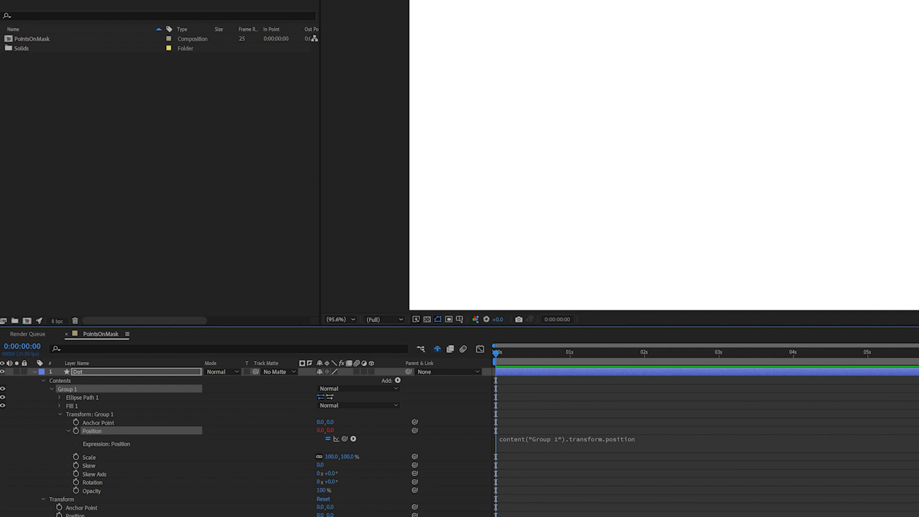
left_click(510, 434)
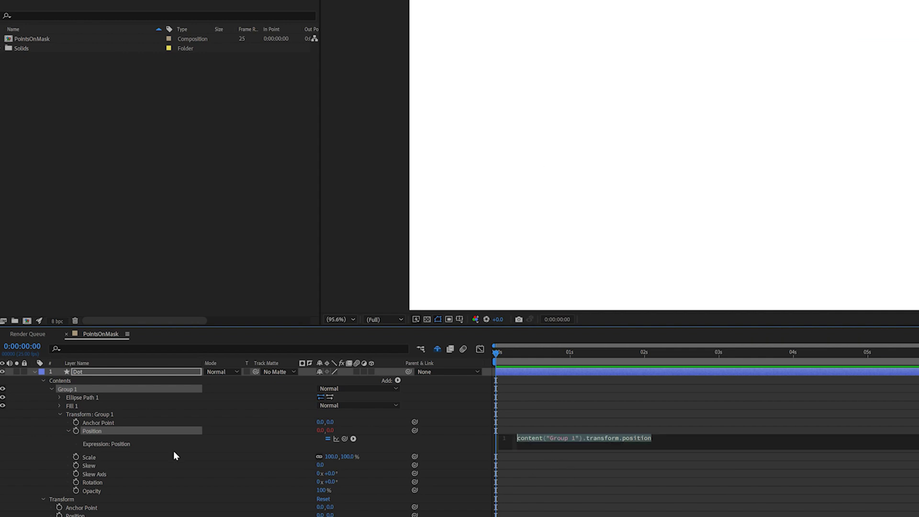
left_click(661, 438)
key("ctrl+a")
type("pStart =")
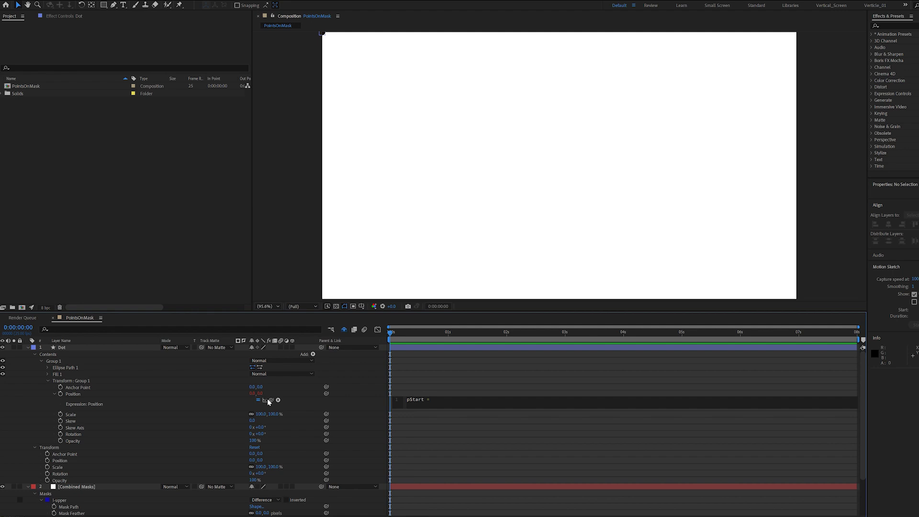
left_click_drag(270, 399, 76, 505)
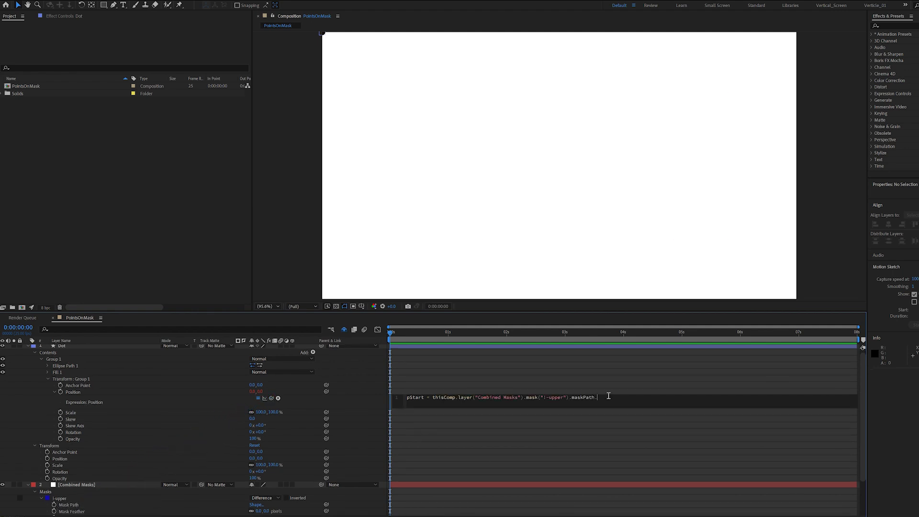
left_click(279, 398)
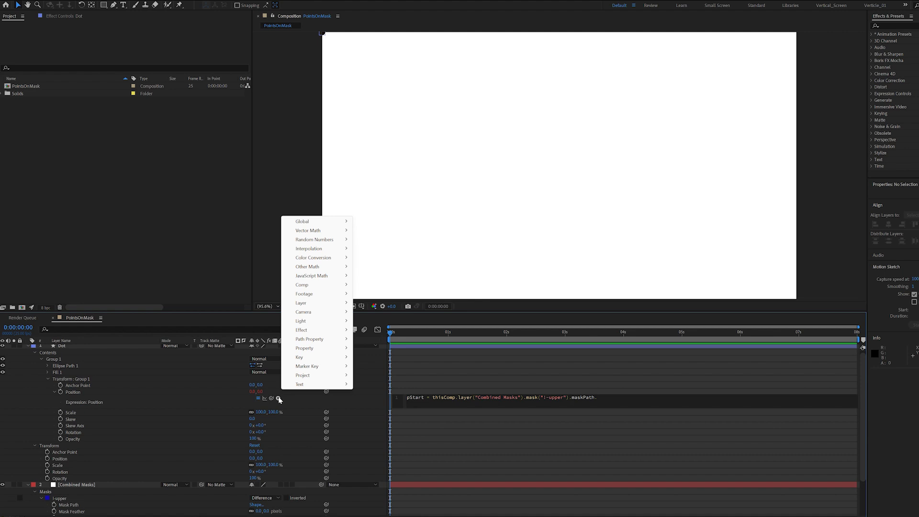
mouse_move(316, 339)
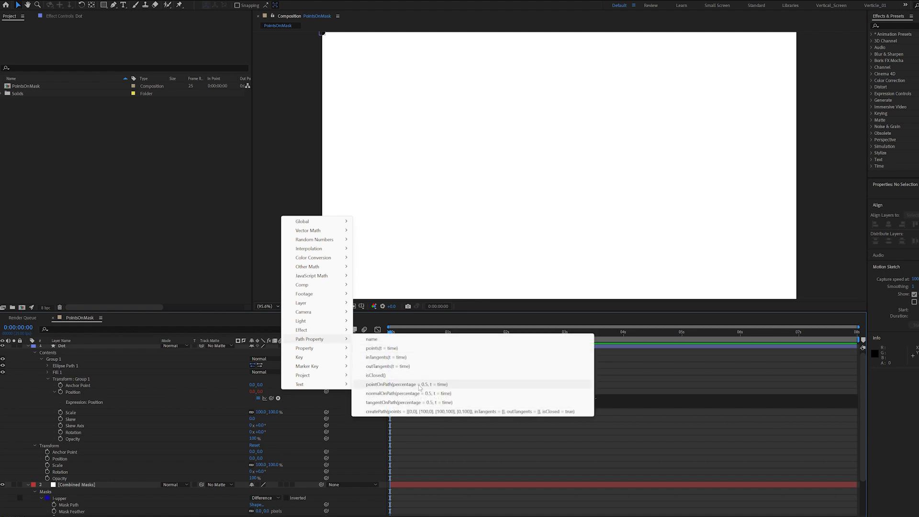
left_click(393, 384)
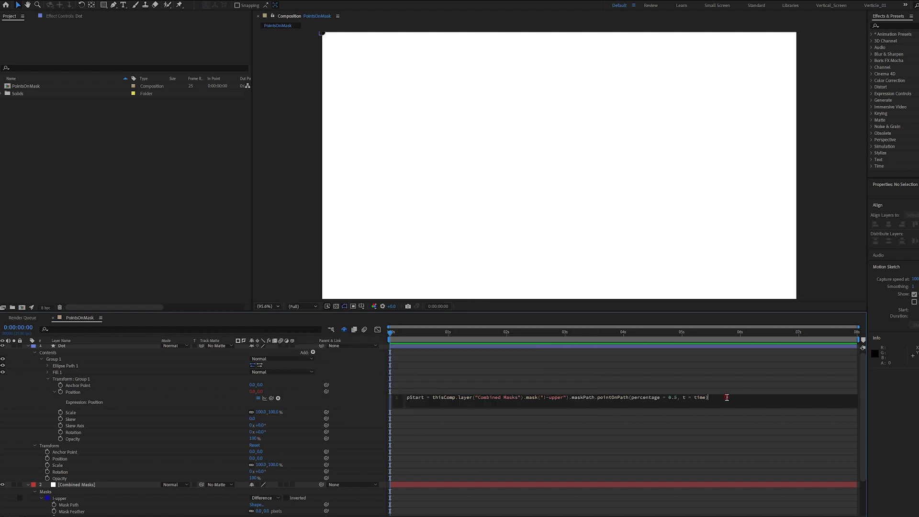
Add a second line setting pEnd to the ?-upper mask path's pointOnPath at 0.5
type(";")
key("Return")
type("pEnd =")
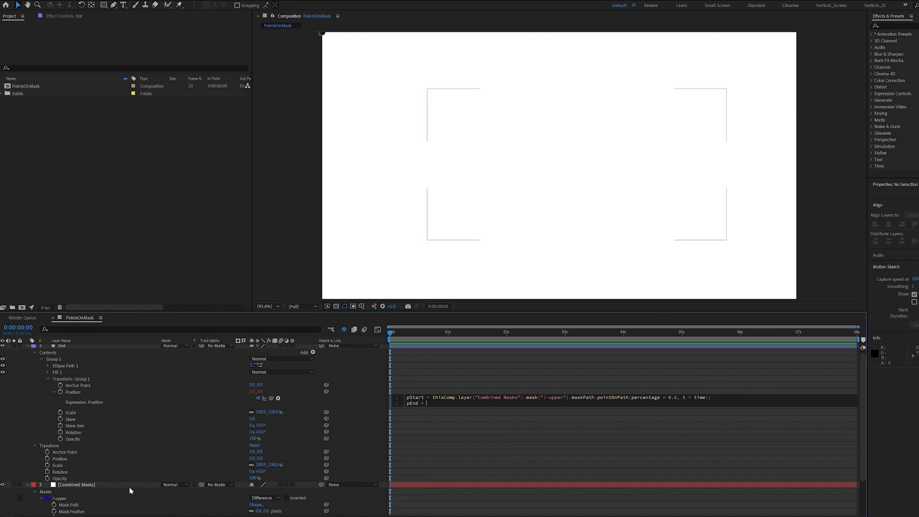
scroll(139, 484, "down", 1)
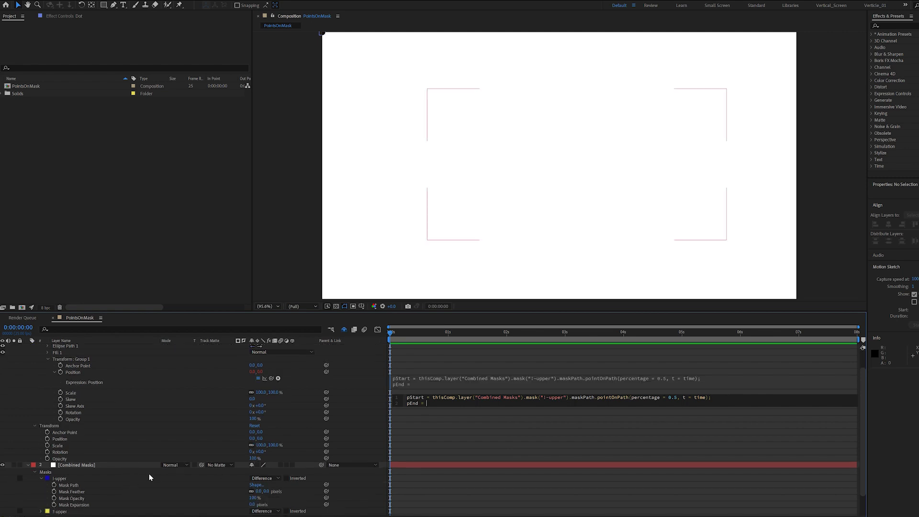
left_click(105, 496)
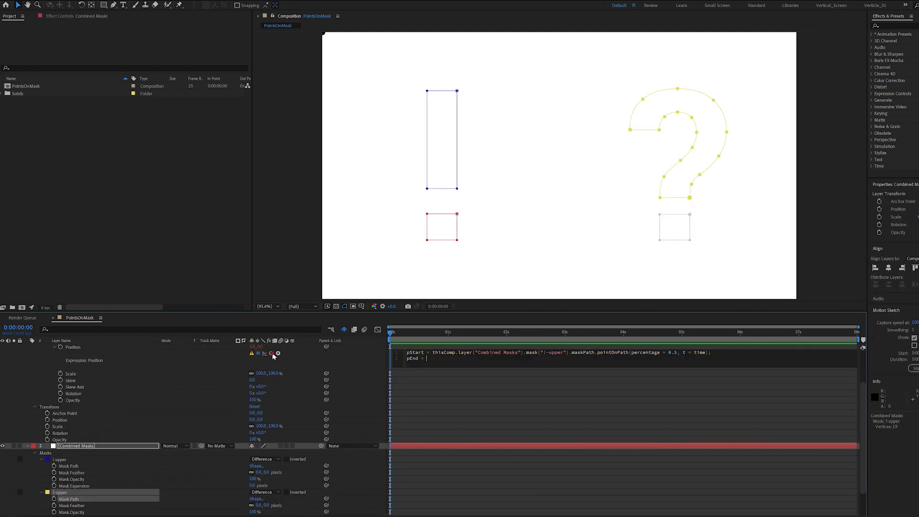
left_click_drag(271, 353, 93, 499)
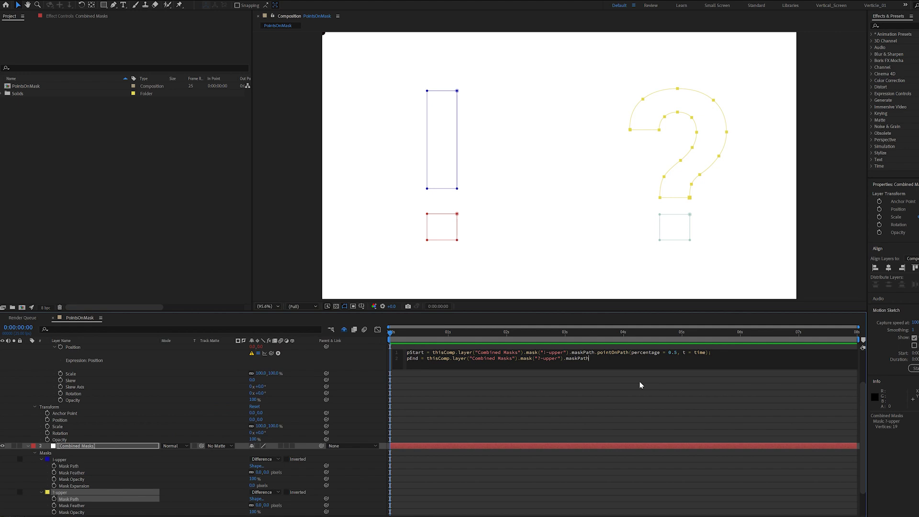
type(".")
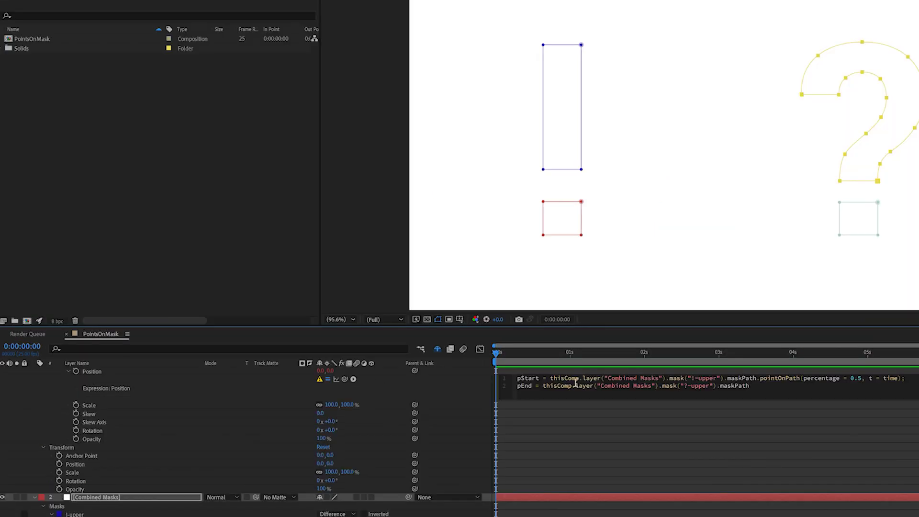
left_click(278, 352)
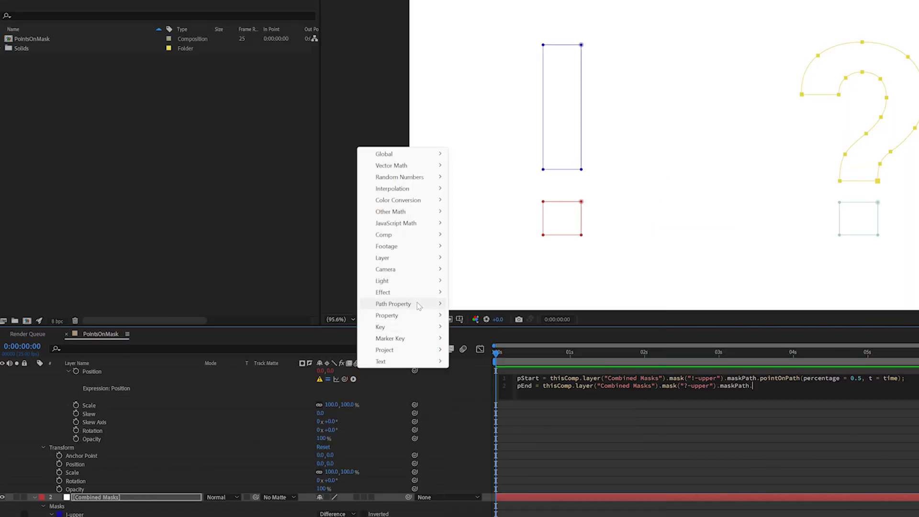
mouse_move(417, 303)
left_click(507, 363)
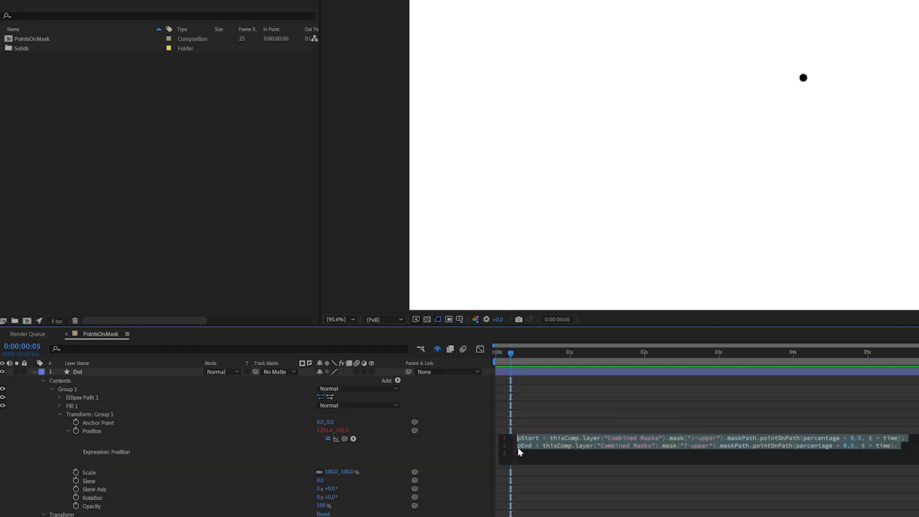
Comment out the pEnd line to check the start point, then restore it
left_click(565, 455)
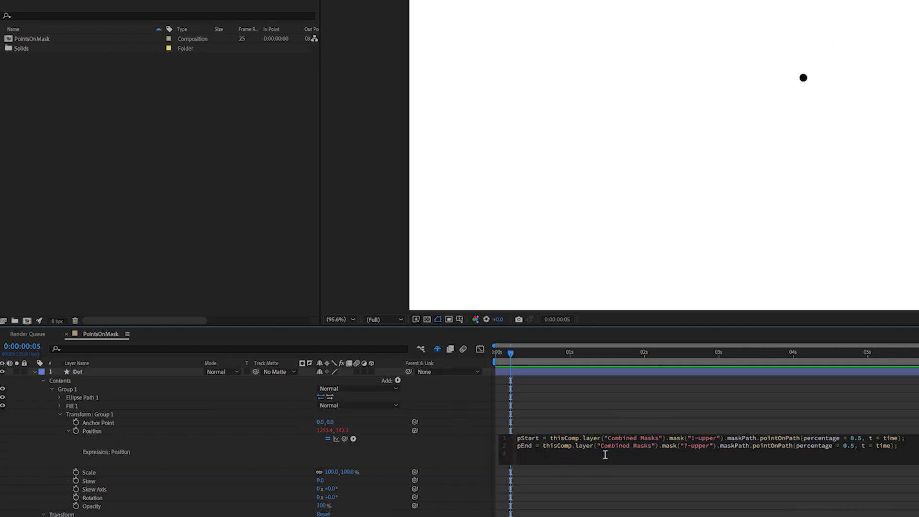
type("//")
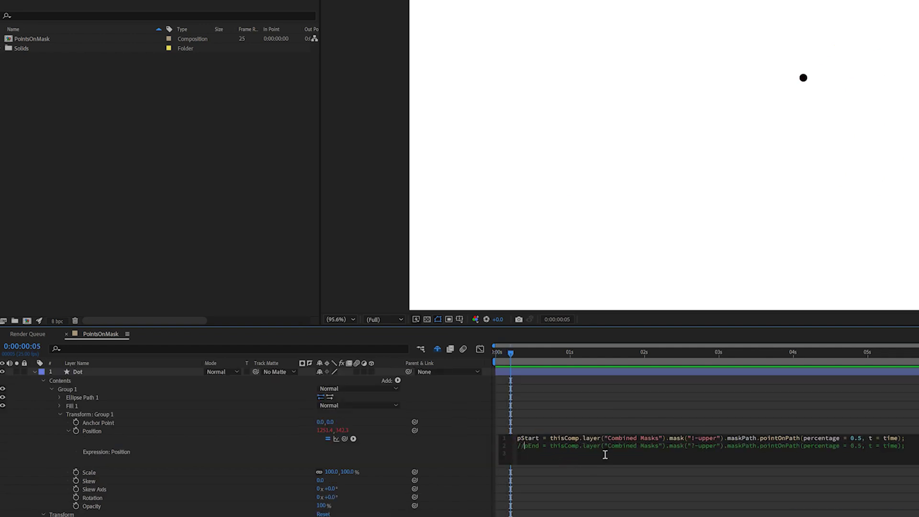
left_click(591, 414)
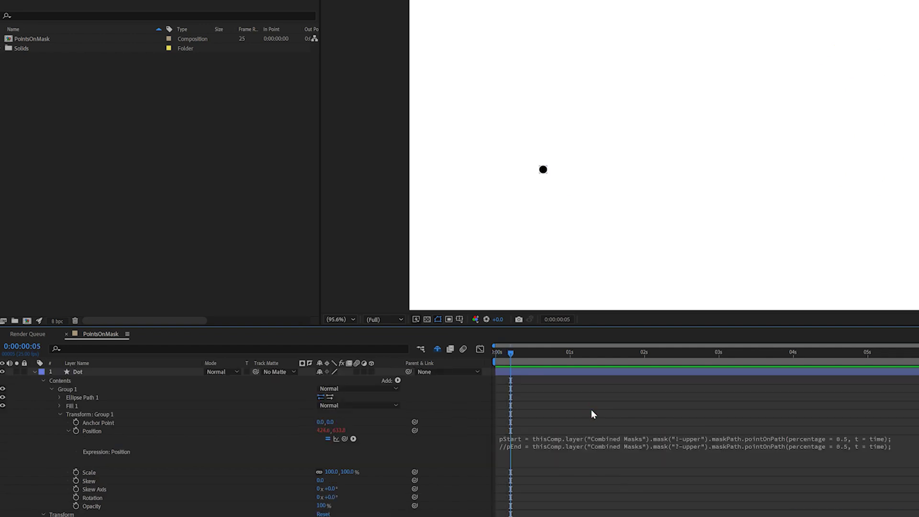
left_click(506, 445)
left_click(555, 449)
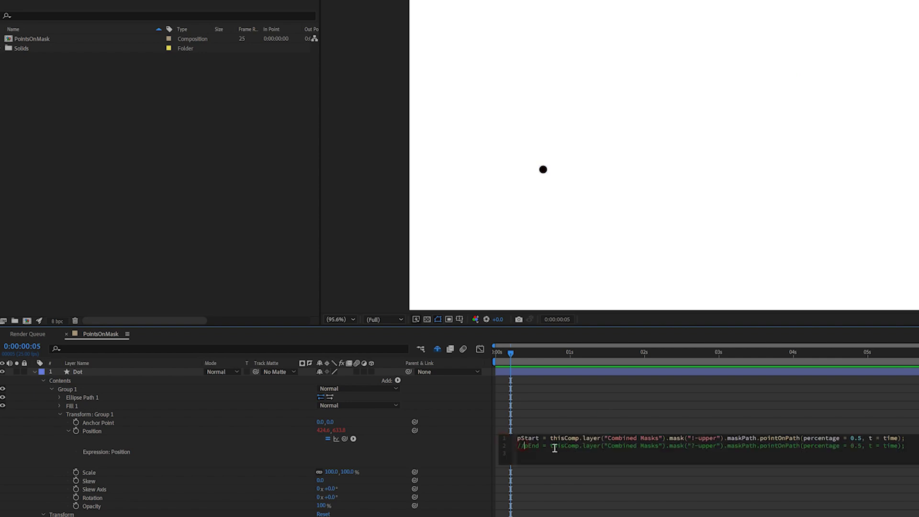
key("BackSpace")
key("BackSpace")
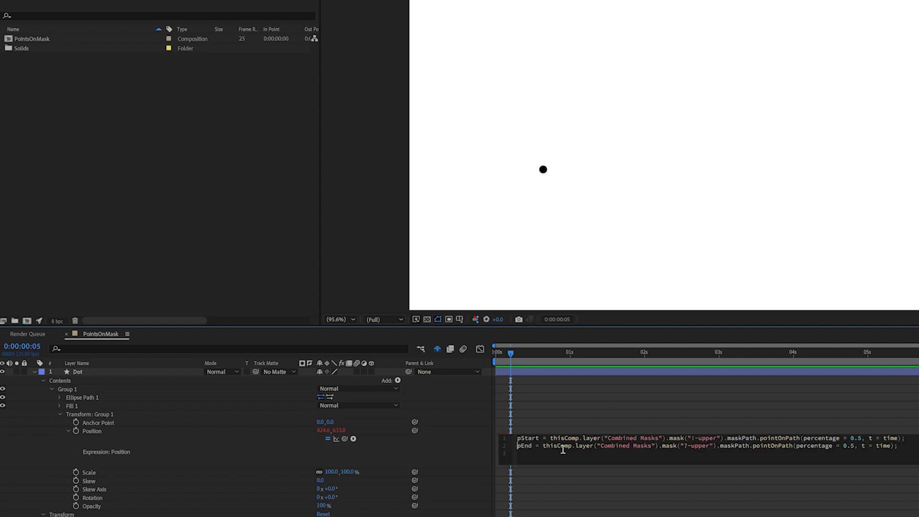
left_click(461, 453)
Add a new null object layer named Control
left_click(728, 414)
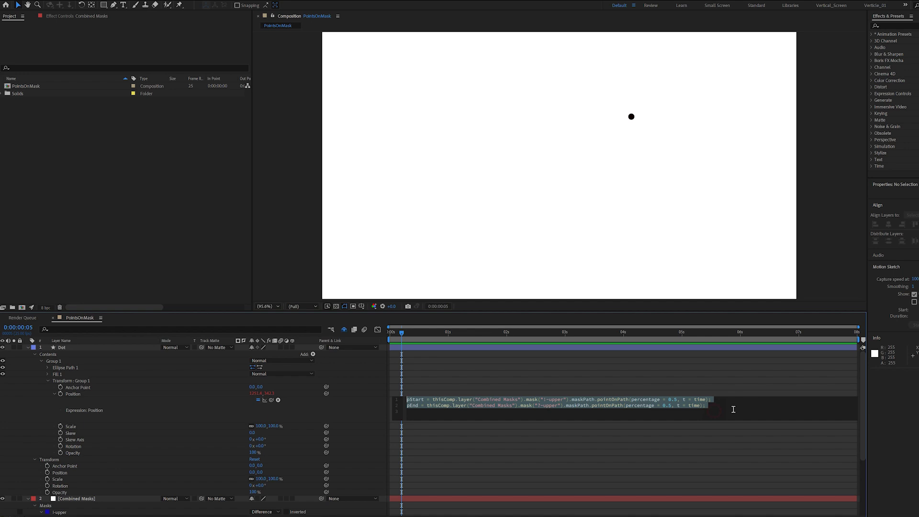
left_click(741, 410)
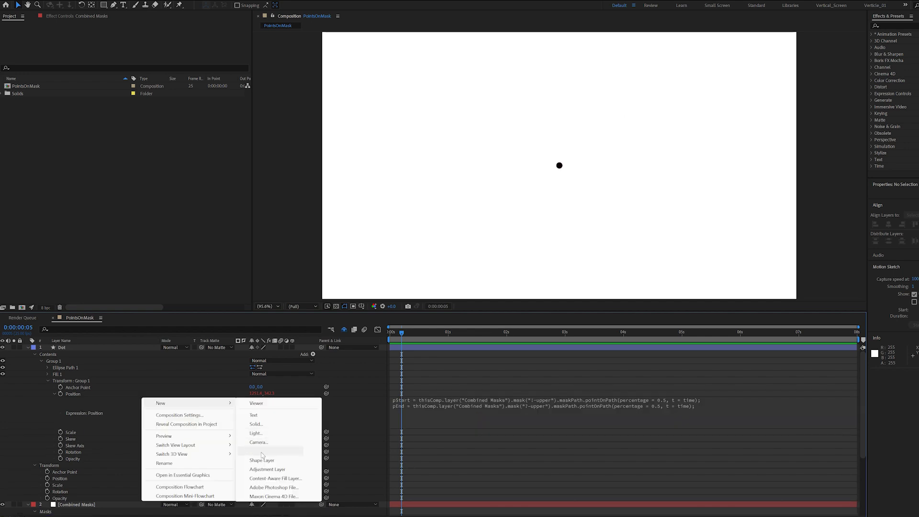
left_click(262, 451)
key("Return")
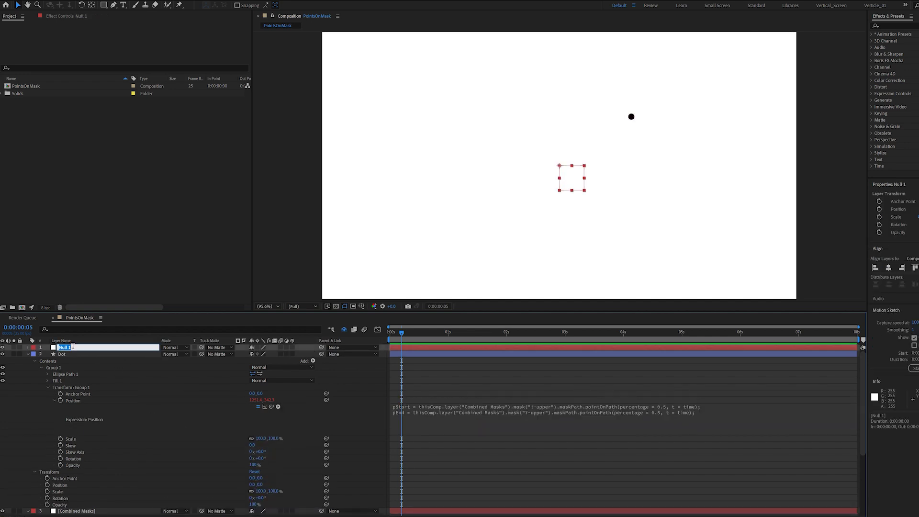
type("Control")
key("Return")
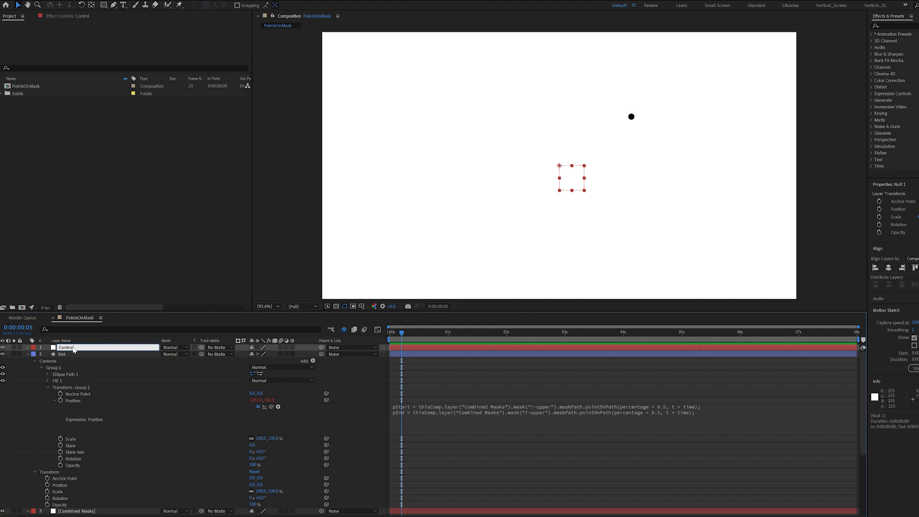
Add a Slider Control effect to the Control layer and rename it
left_click(67, 16)
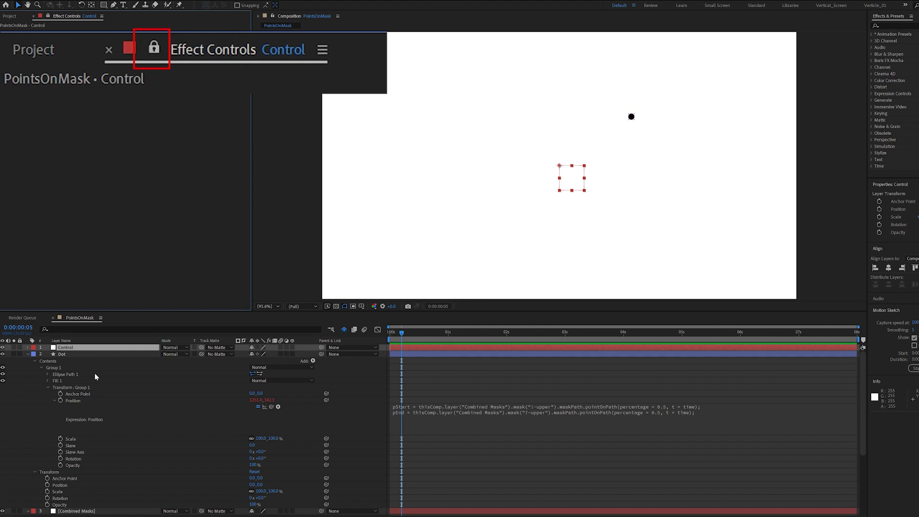
right_click(121, 121)
left_click(150, 138)
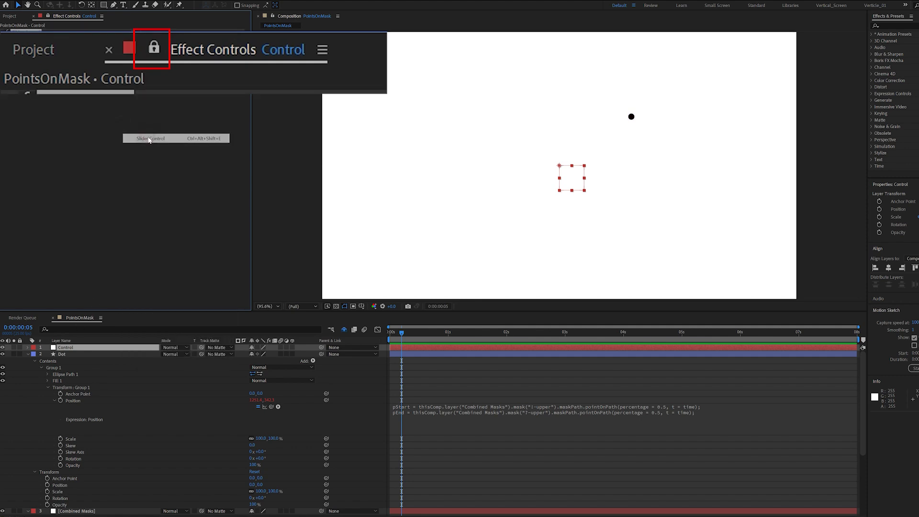
key("Return")
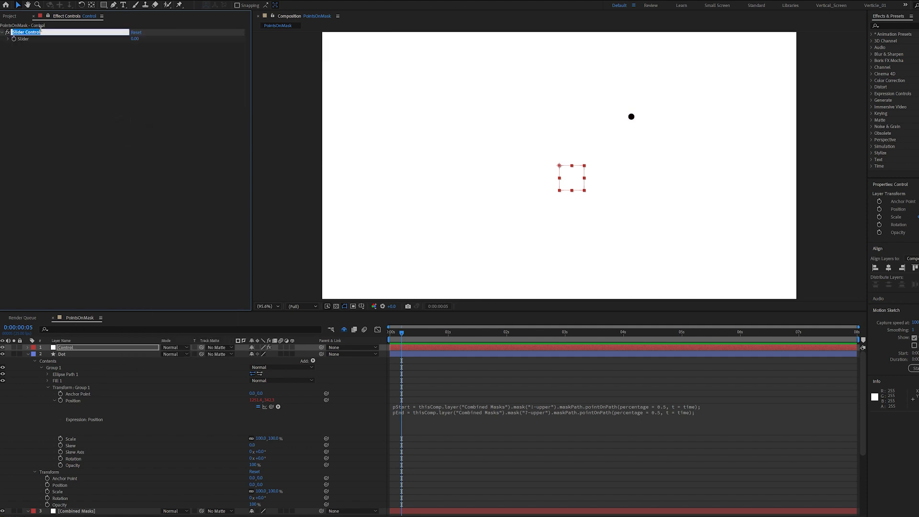
type("Contr")
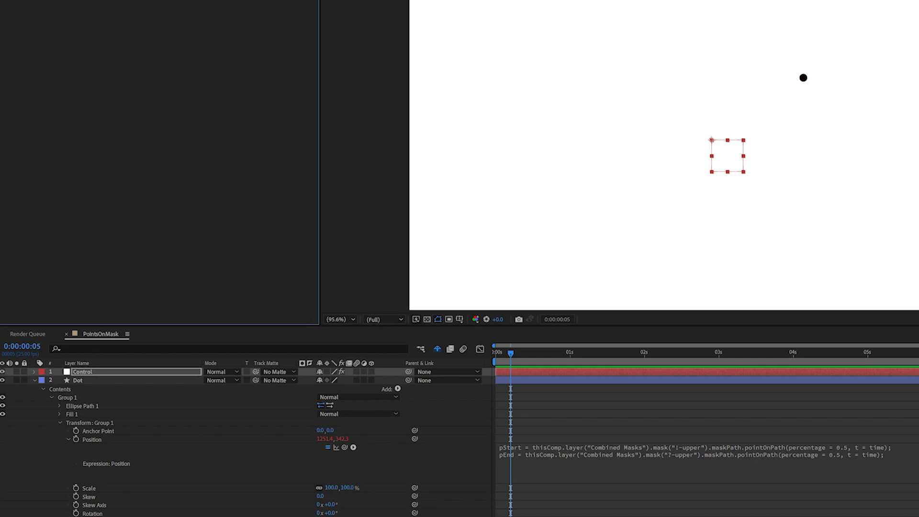
left_click(531, 466)
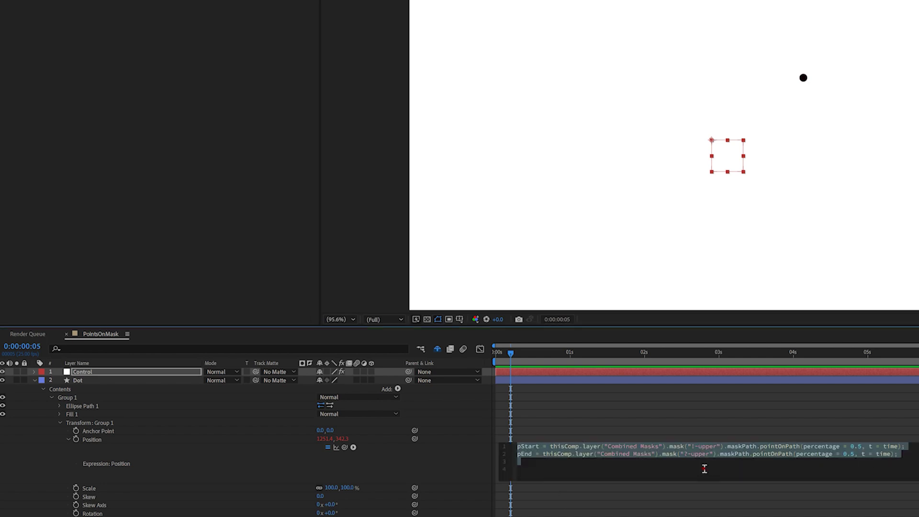
Add a 'control =' line that reads the Control layer's Slider value
left_click(588, 468)
type("control =")
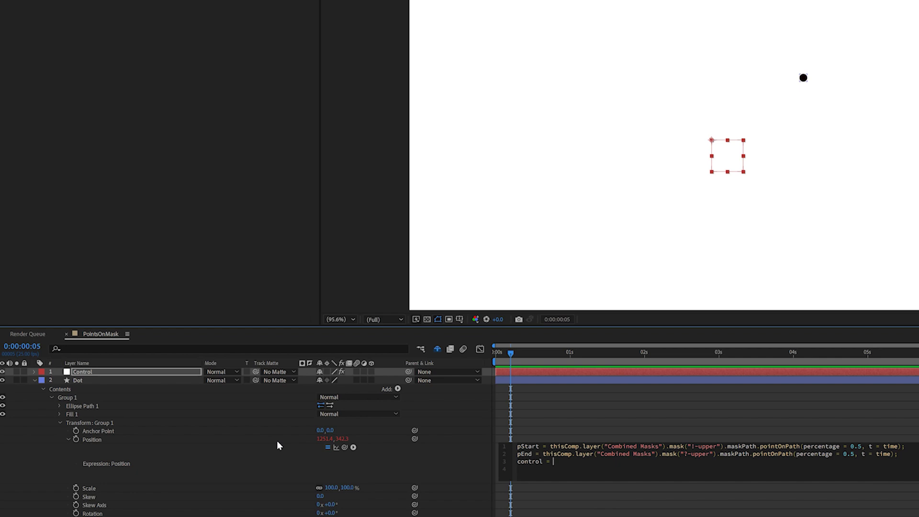
left_click_drag(344, 447, 41, 0)
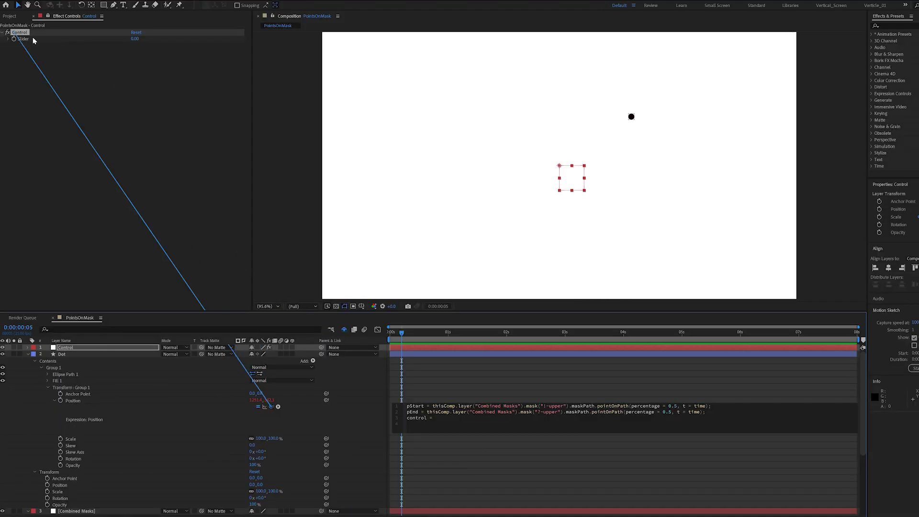
left_click_drag(34, 41, 34, 40)
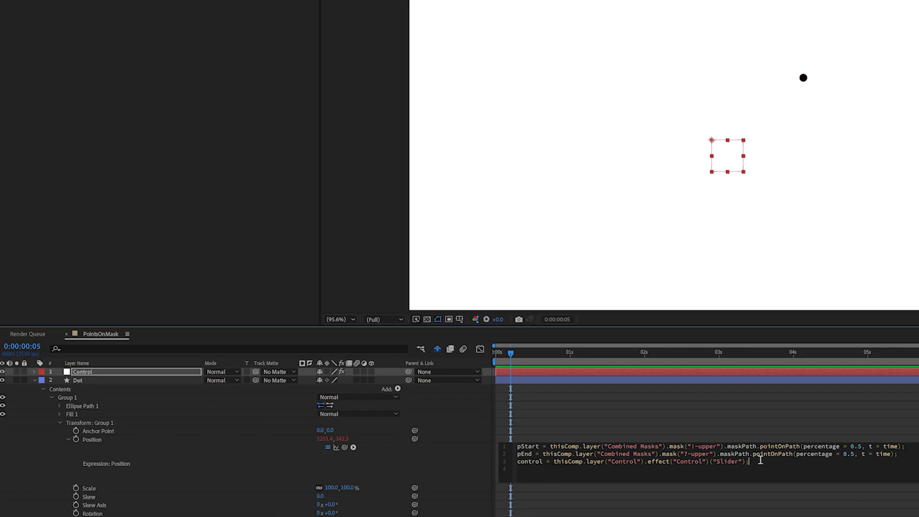
type(";")
key("Return")
Add linear(control,0,100,pStart,pEnd), apply the expression, and test by raising the Slider
type("linear(")
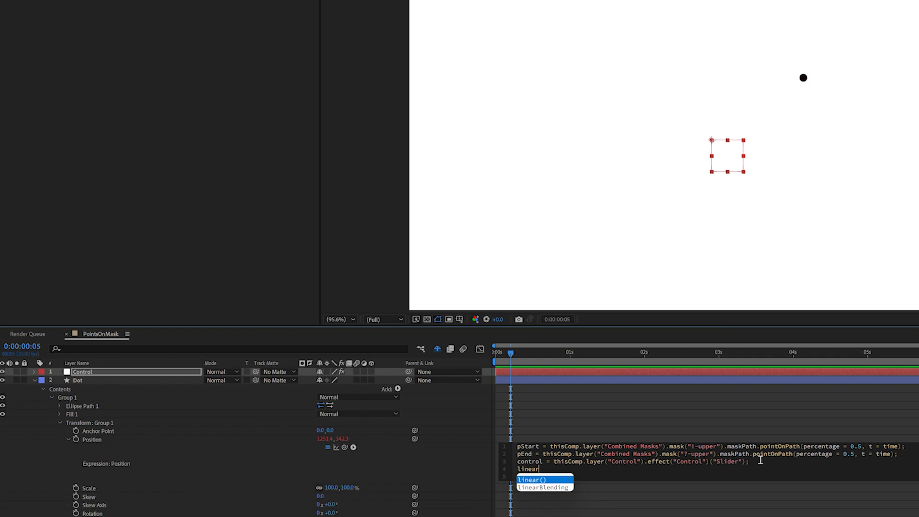
double_click(529, 461)
key("ctrl+c")
left_click(543, 469)
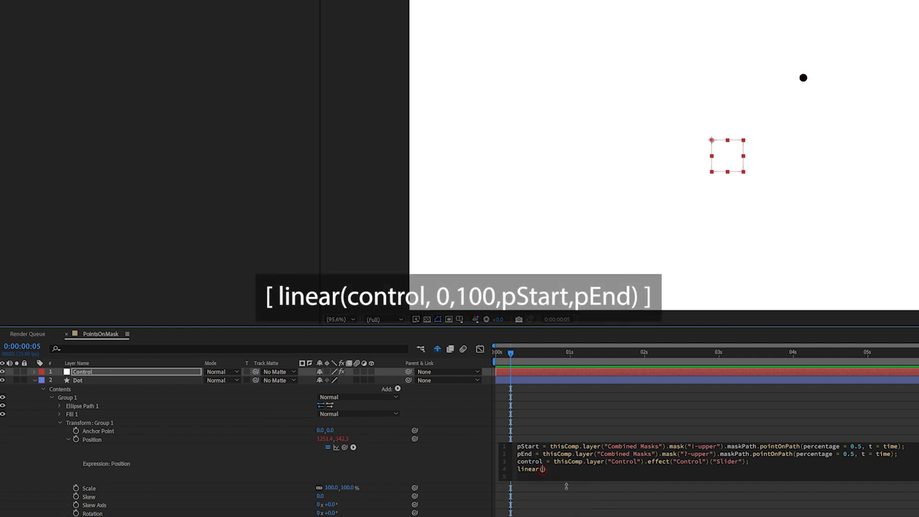
key("ctrl+v")
type(",")
type("0,100")
type(",pSta")
type("rt,pEn")
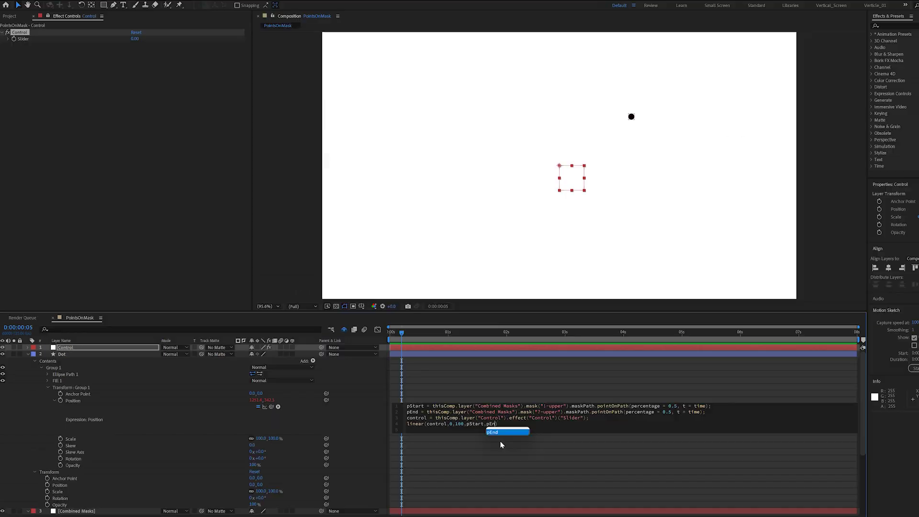
type("d")
left_click(359, 424)
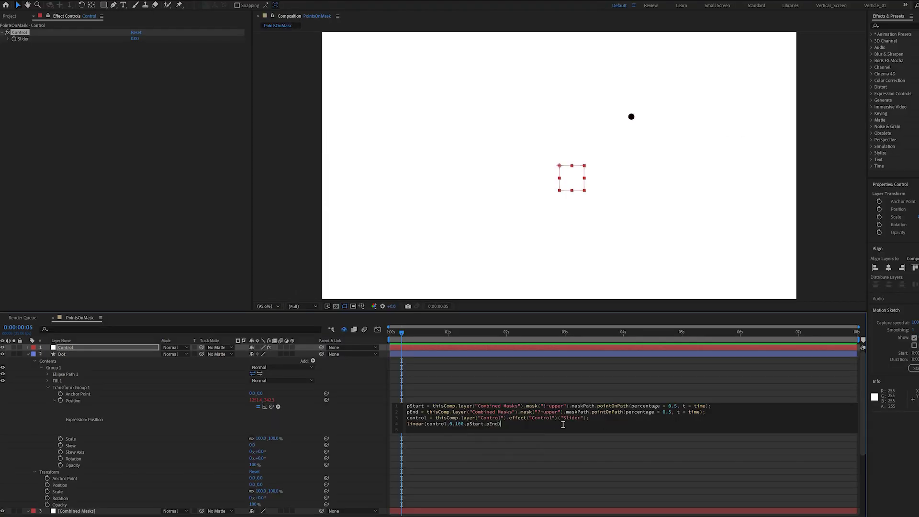
left_click(358, 424)
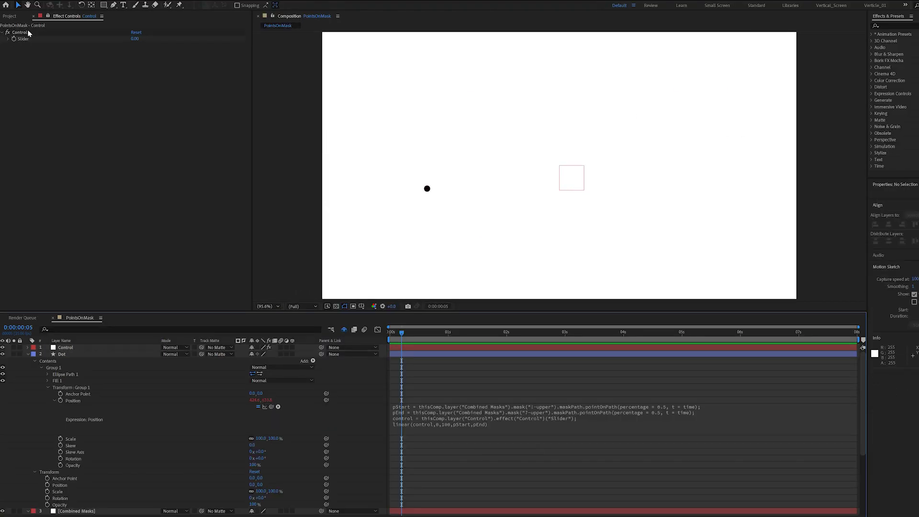
left_click_drag(136, 38, 207, 35)
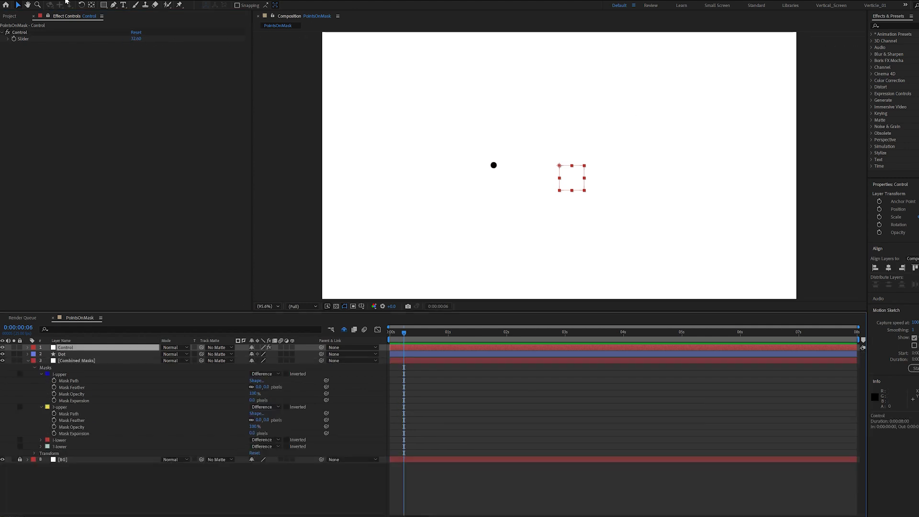
Keyframe the Control Slider at 0 and move the playhead ahead to about 1:09
left_click(136, 32)
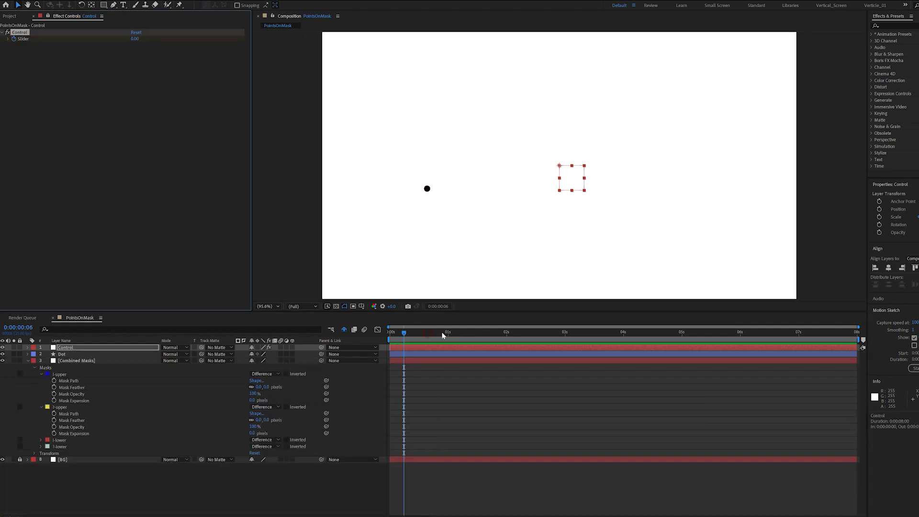
key("space")
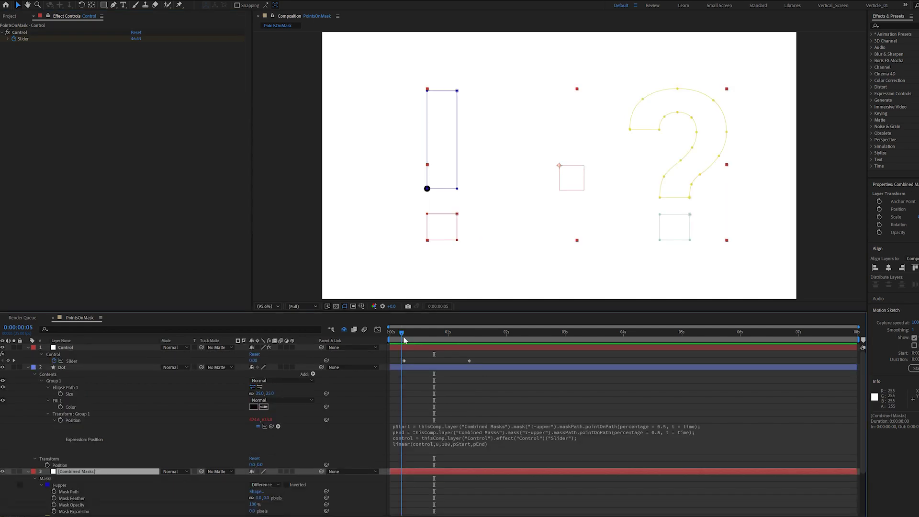
mouse_move(403, 339)
left_mouse_down()
mouse_move(516, 334)
mouse_move(405, 336)
left_mouse_up()
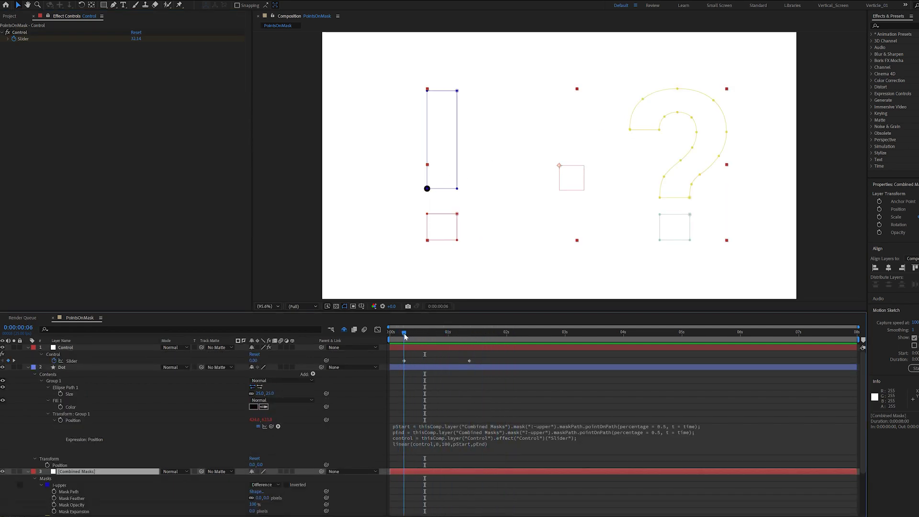
Set the top-left vertex as the first vertex of the exclamation mark's upper mask
left_click(60, 485)
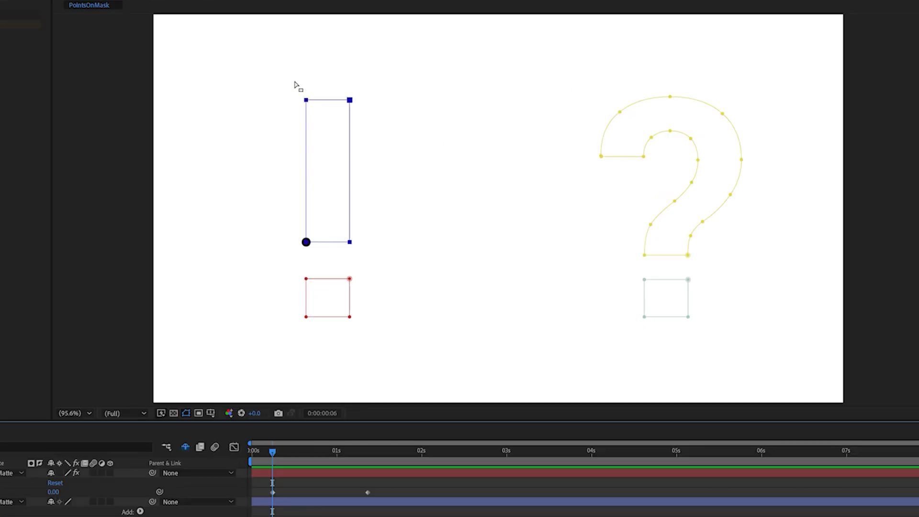
left_click(427, 91)
right_click(307, 101)
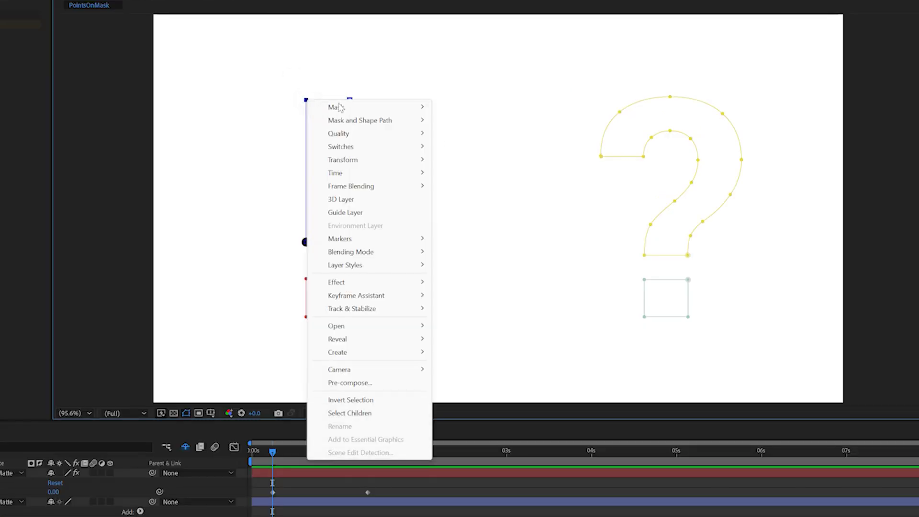
mouse_move(396, 124)
left_click(470, 199)
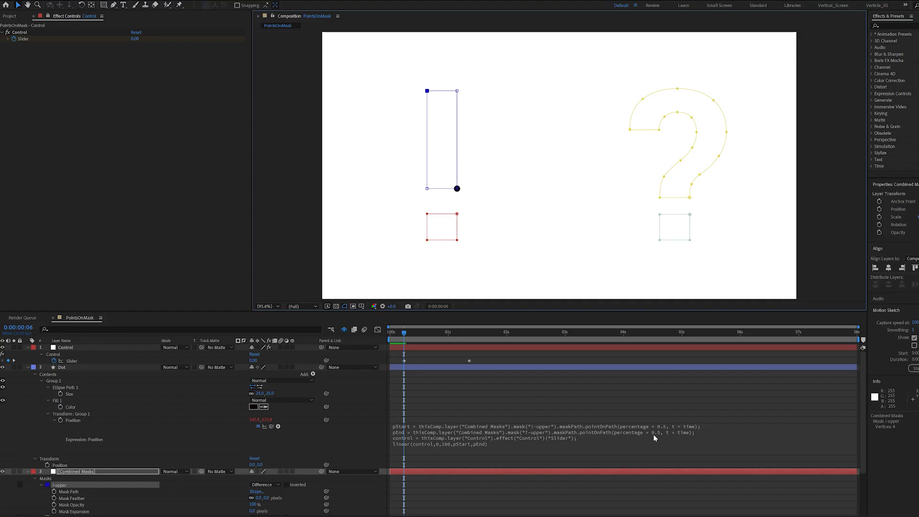
Change both pointOnPath percentages in the position expression from 0.5 to 0
left_click(654, 437)
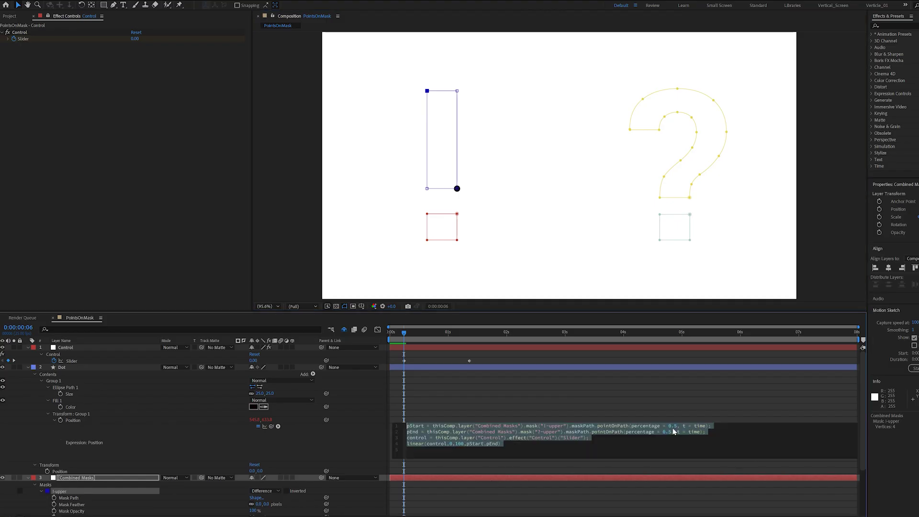
left_click_drag(668, 426, 677, 429)
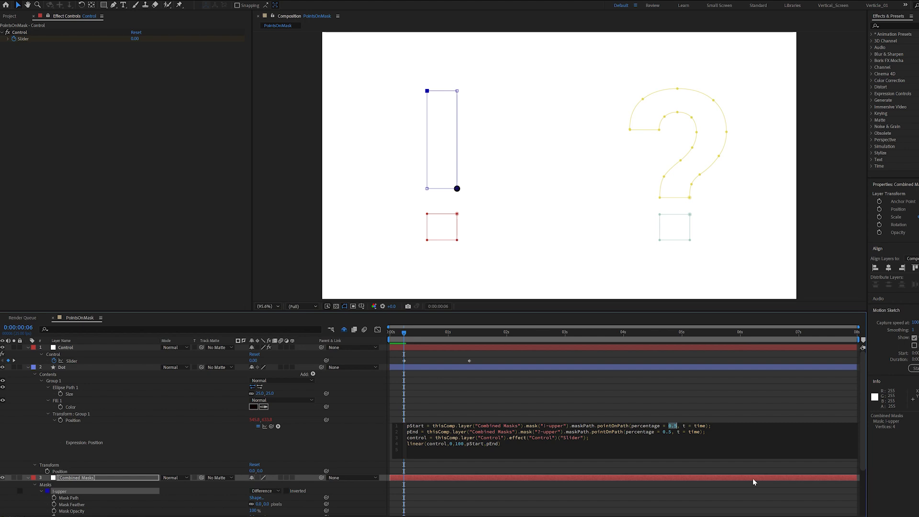
type("0")
key("Down")
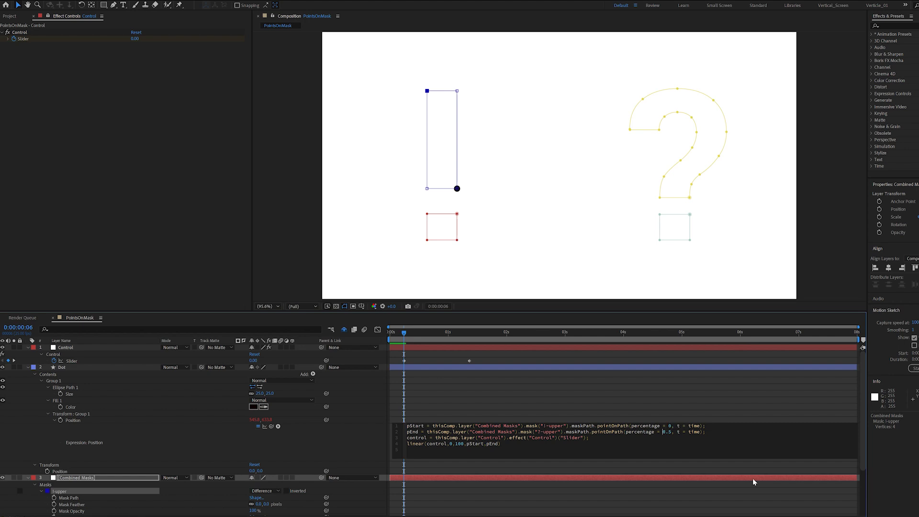
key("BackSpace")
key("BackSpace")
key("KP_Enter")
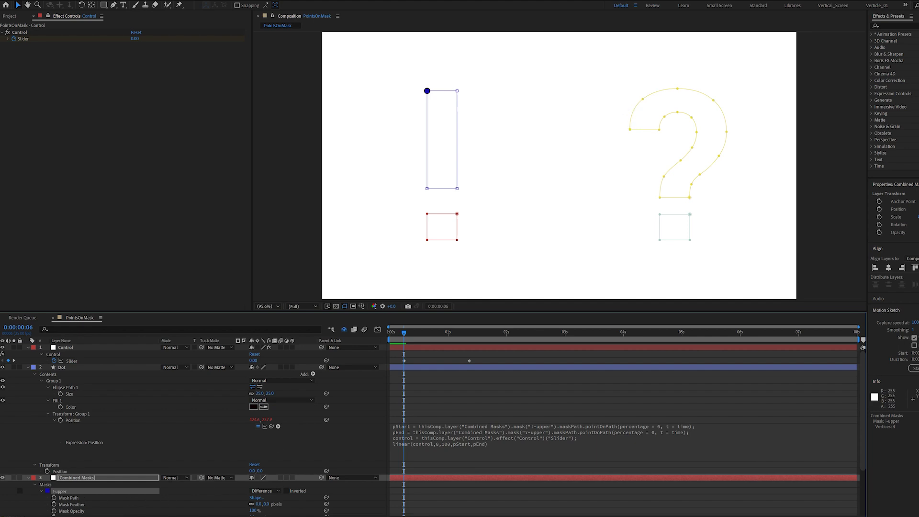
Set a new first vertex on the question mark path and preview the dot's travel
left_click(92, 478)
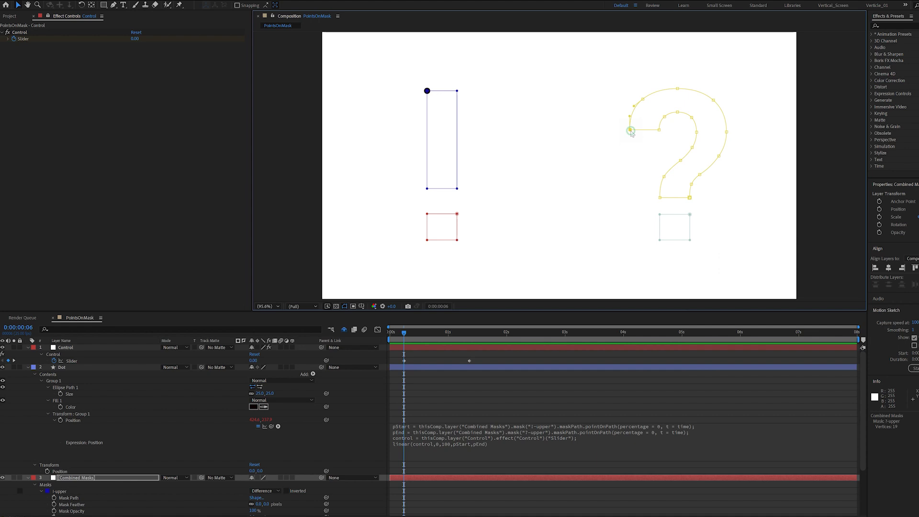
right_click(631, 130)
mouse_move(696, 150)
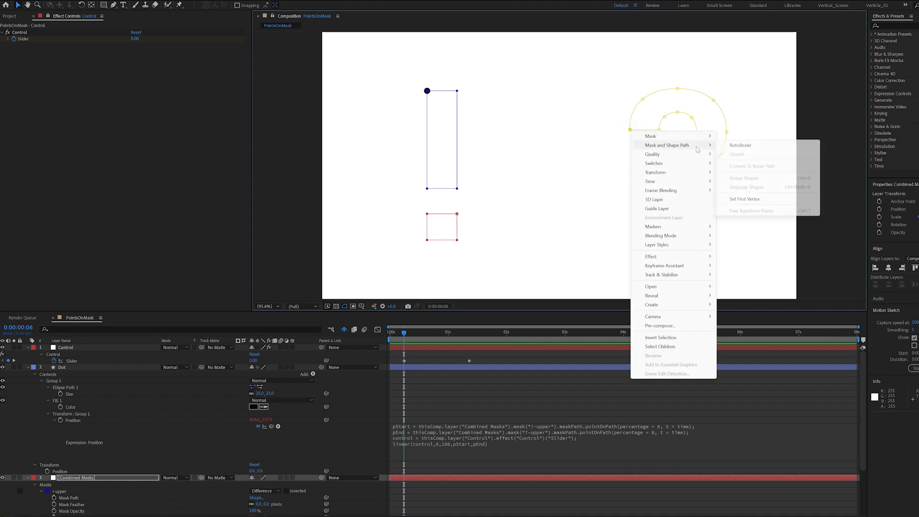
left_click(740, 199)
left_click_drag(402, 335, 436, 360)
left_click(54, 380)
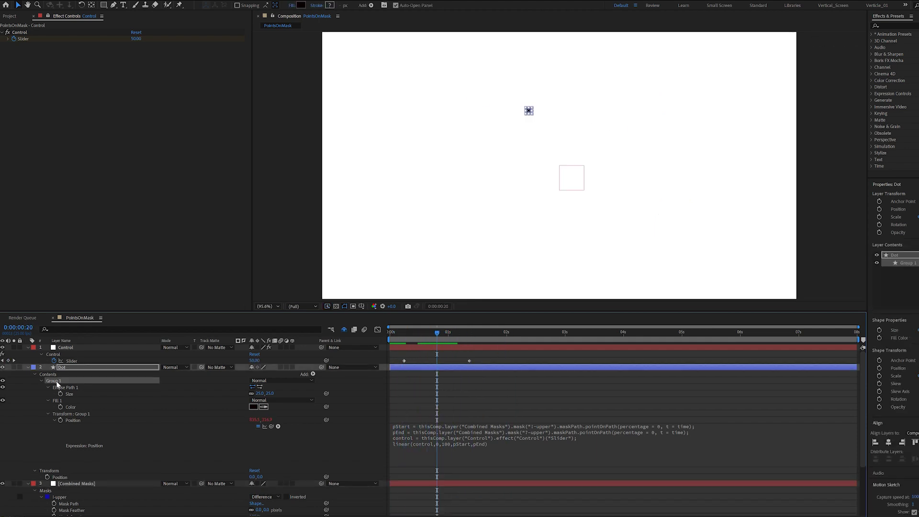
key("ctrl+d")
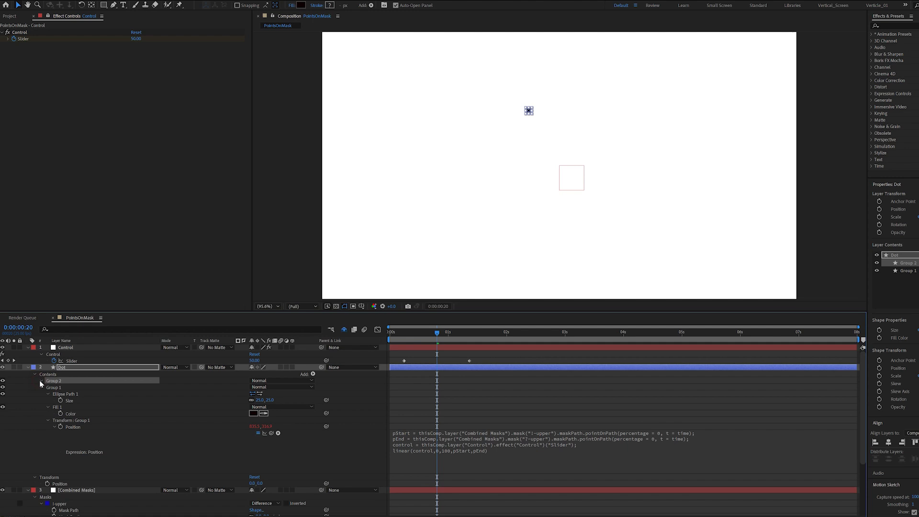
left_click(41, 380)
left_click(48, 401)
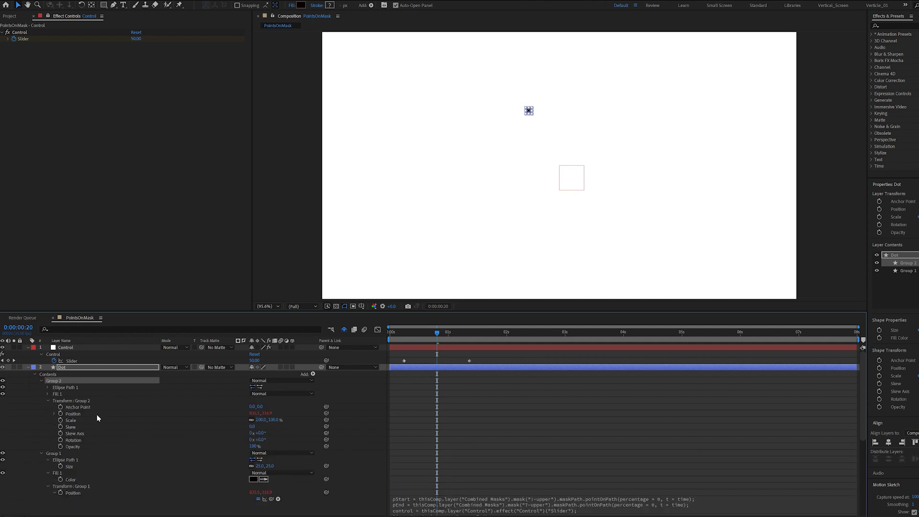
left_click(54, 414)
left_click(458, 422)
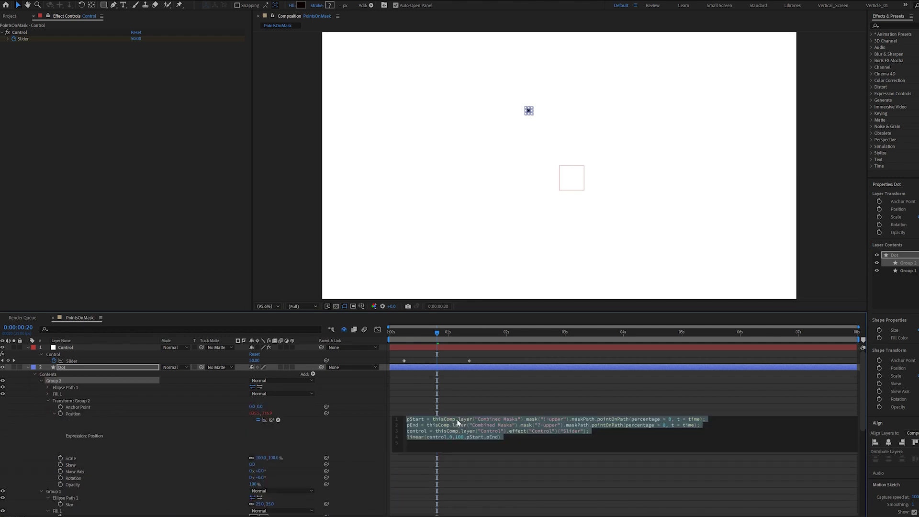
left_click(674, 422)
type(".1")
key("Down")
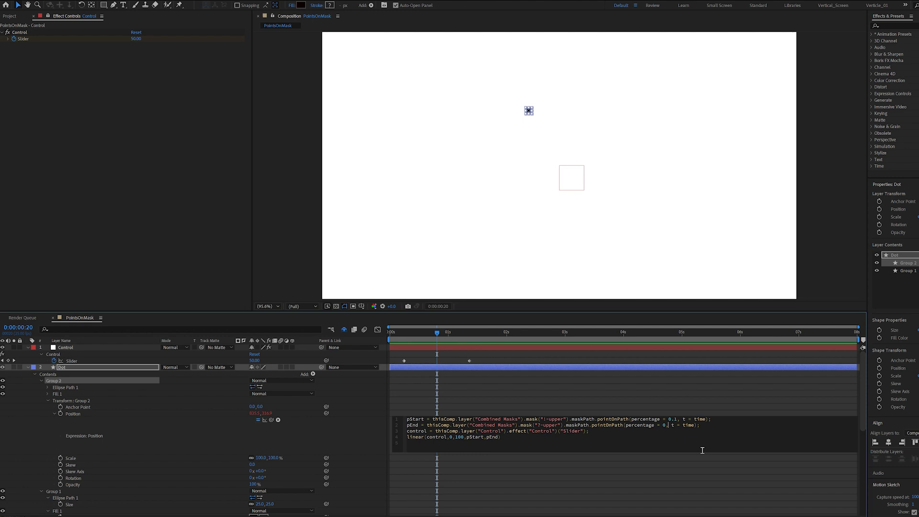
type(".1")
left_click(610, 383)
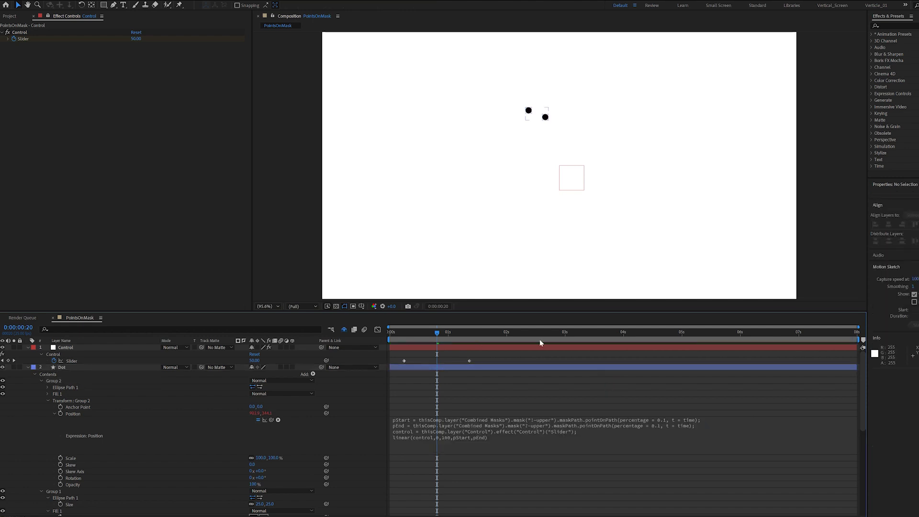
left_click_drag(436, 341, 342, 335)
left_click_drag(414, 333, 390, 333)
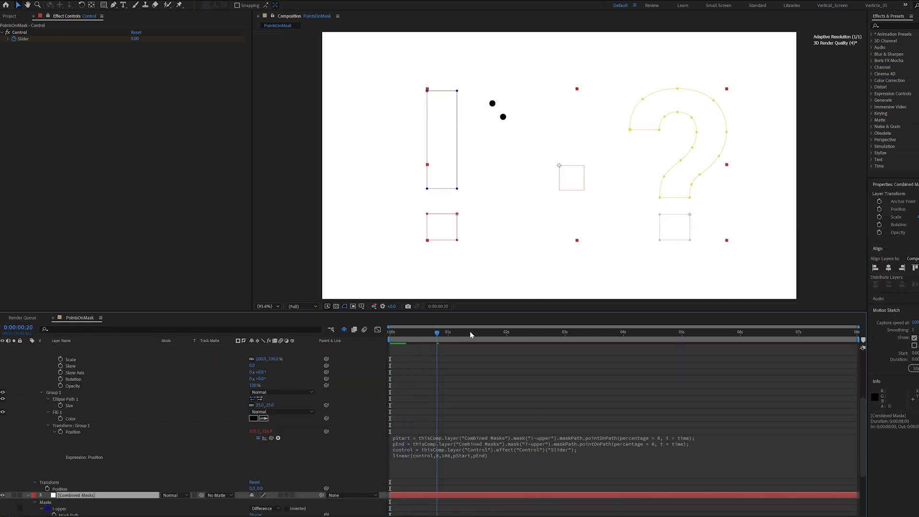
left_click_drag(469, 331, 511, 331)
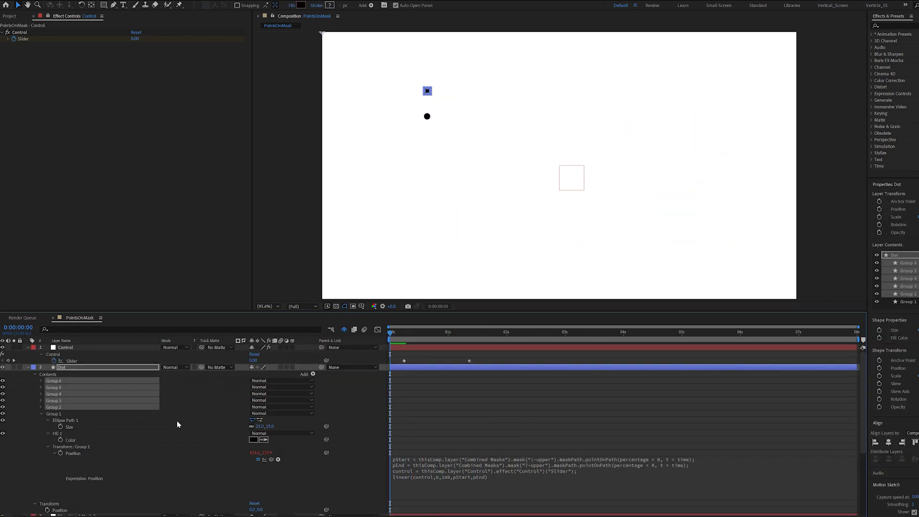
left_click(176, 420)
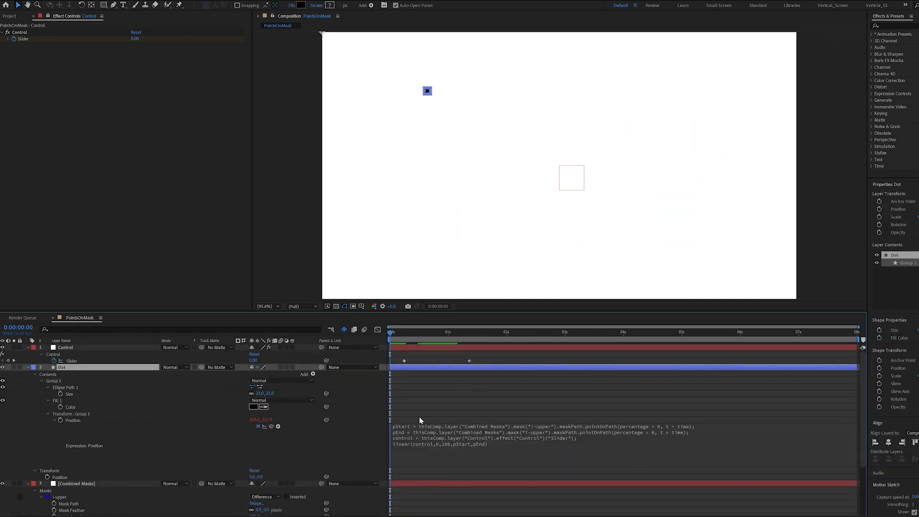
Insert a blank first line in the position expression and begin 'pIndex = thisProperty'
left_click(428, 427)
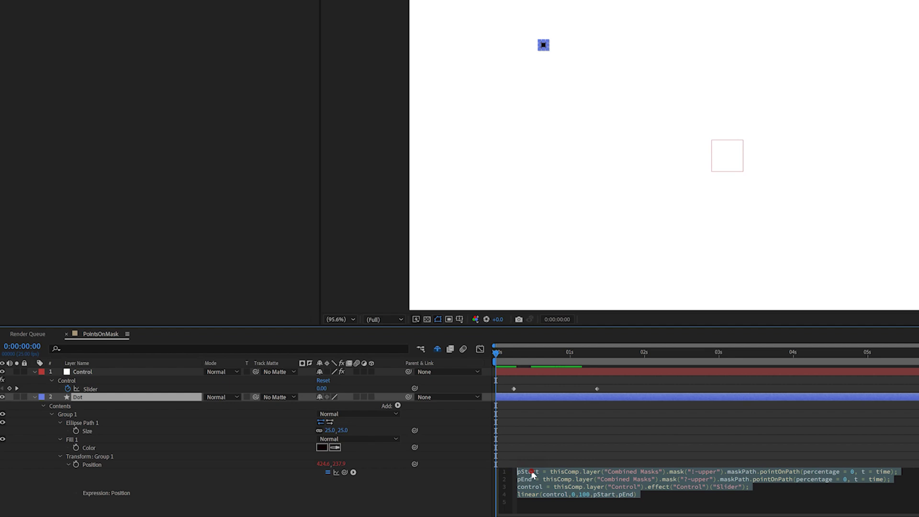
left_click(418, 426)
key("Return")
key("Return")
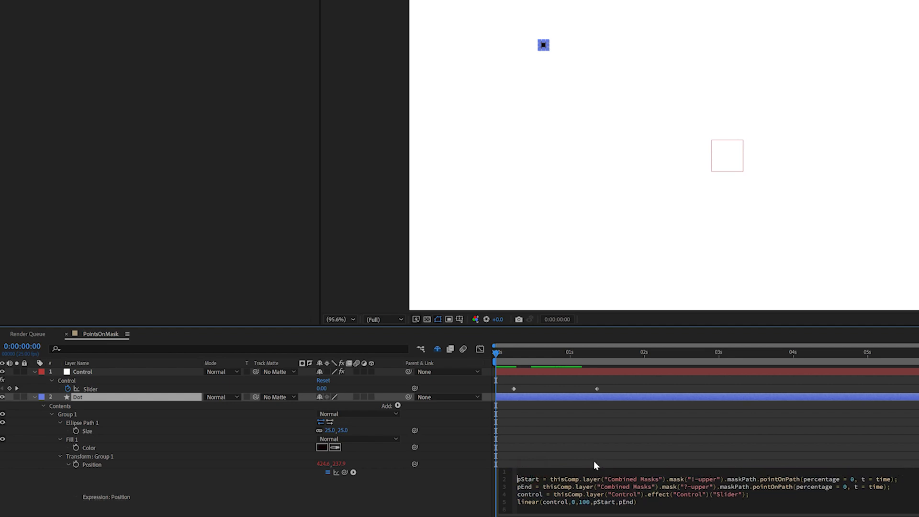
left_click(533, 474)
type("pIndex = ")
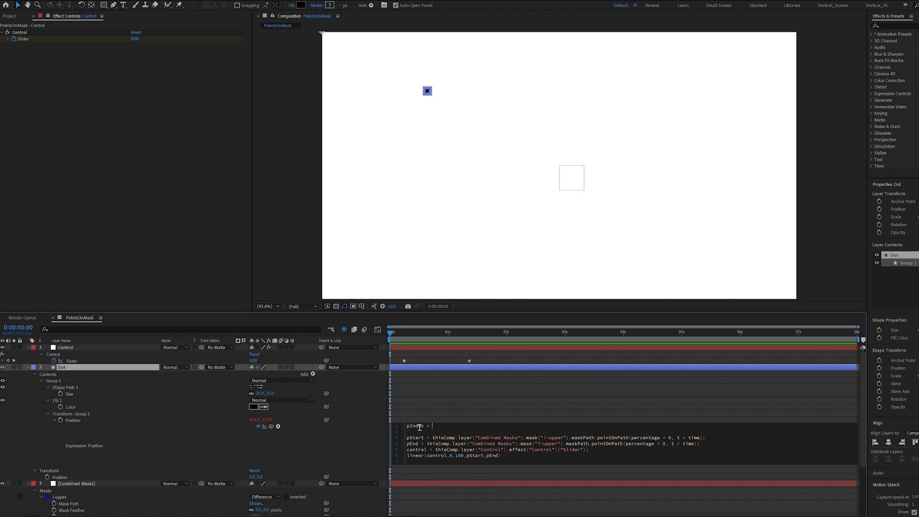
type("thisPr")
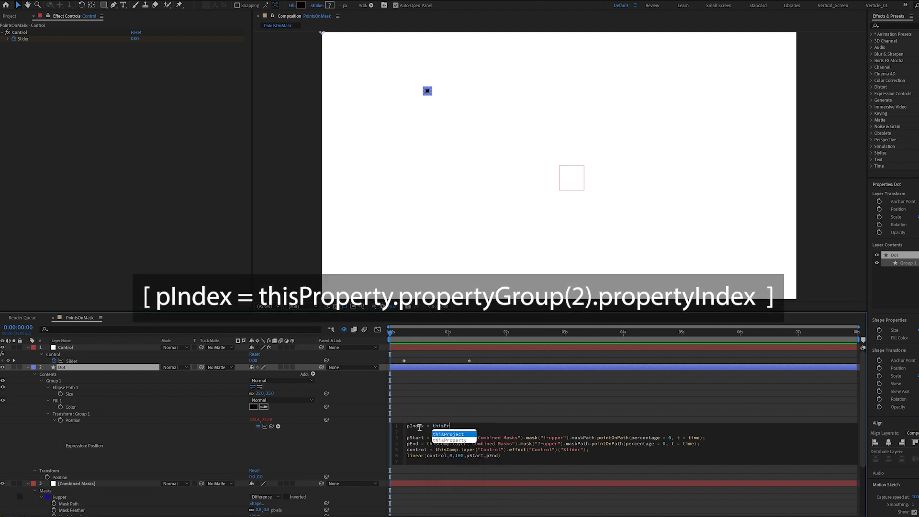
key("Down")
key("Return")
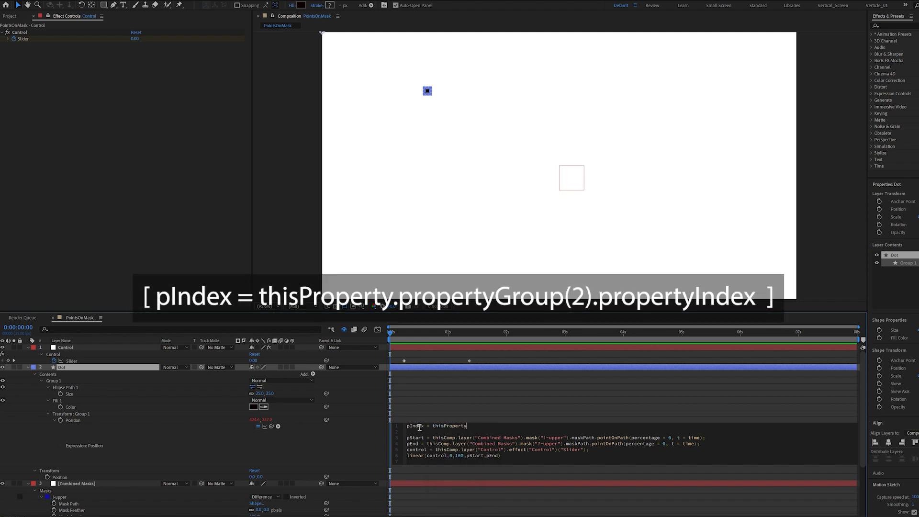
Complete pIndex = thisProperty.propertyGroup(2).propertyIndex; and begin the totalNumPoints line
type(".pro")
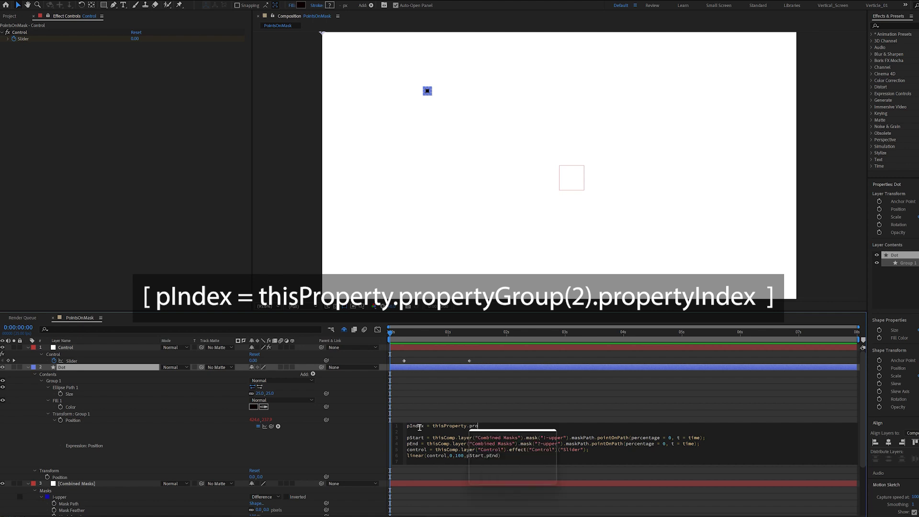
key("Down")
key("Return")
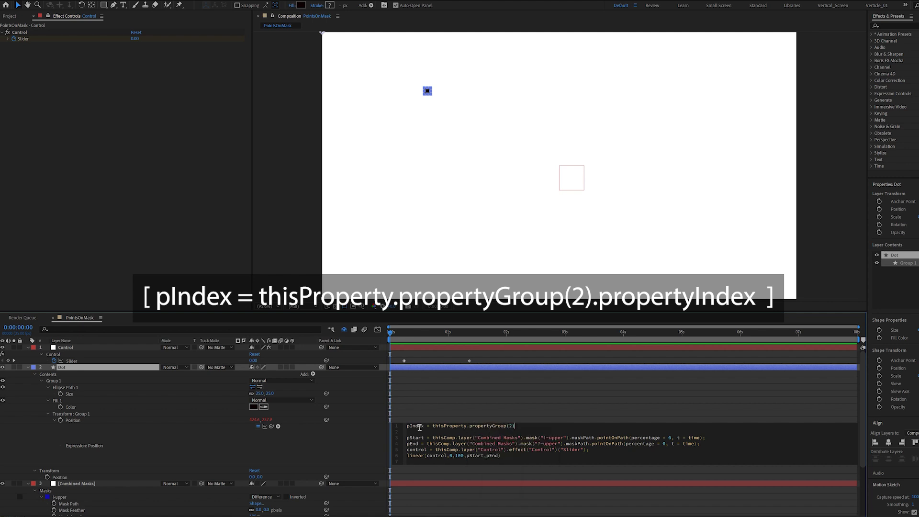
type("2).pro")
key("Down")
key("Down")
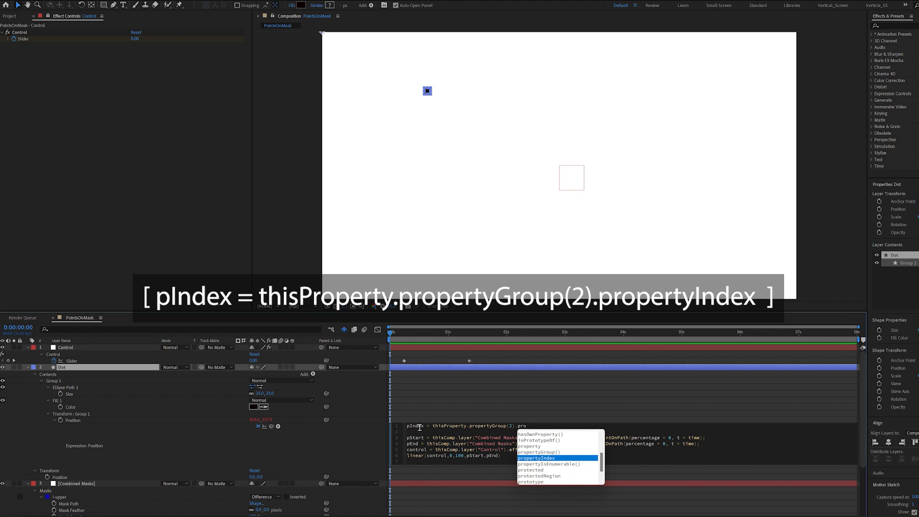
key("Return")
type(";")
key("Return")
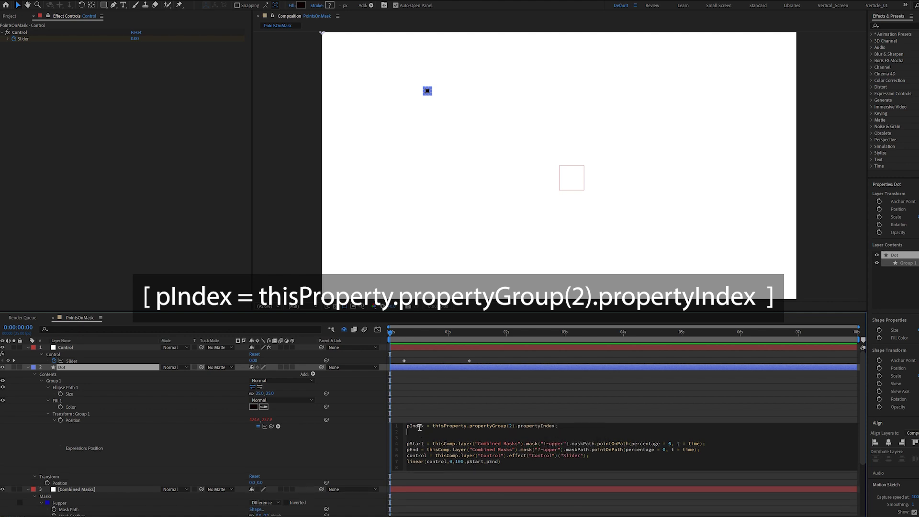
type("totalNu")
Finish totalNumPoints = thisProperty.propertyGroup(3).numProperties; in the expression
type("mPoints = thisPro")
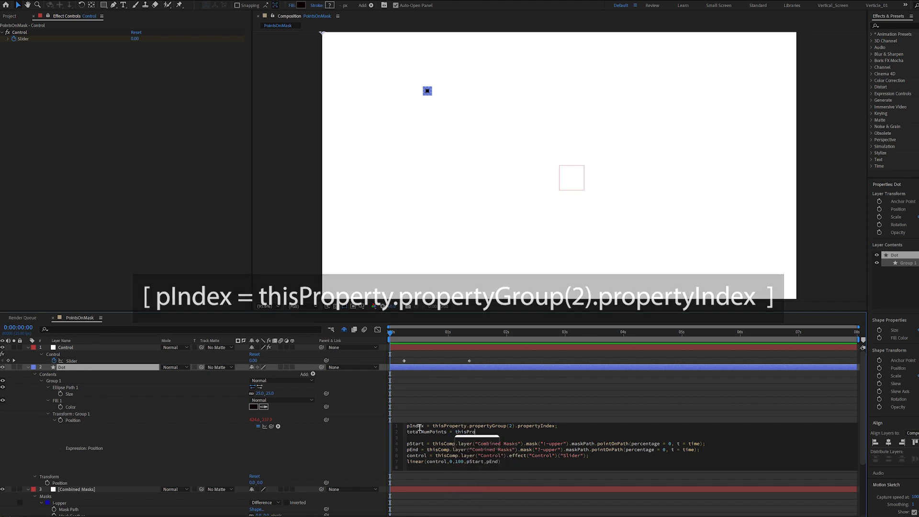
key("Return")
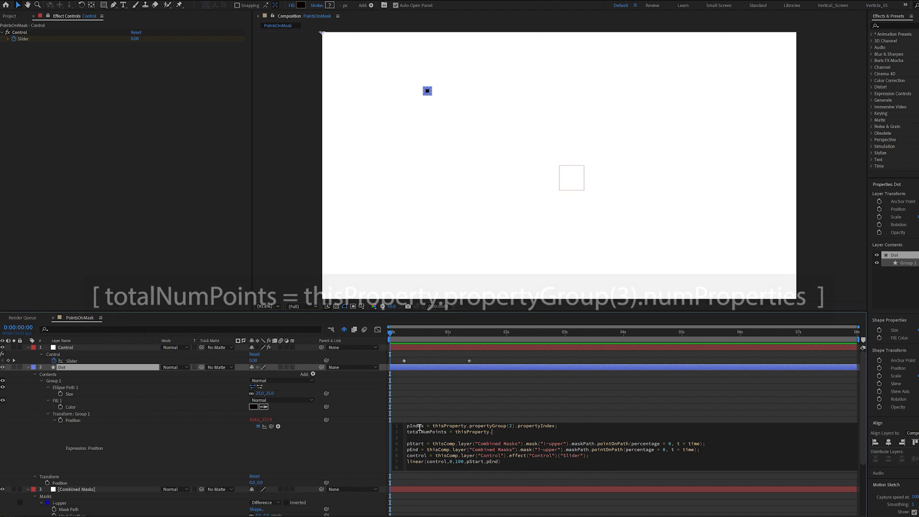
type(".pro")
key("Return")
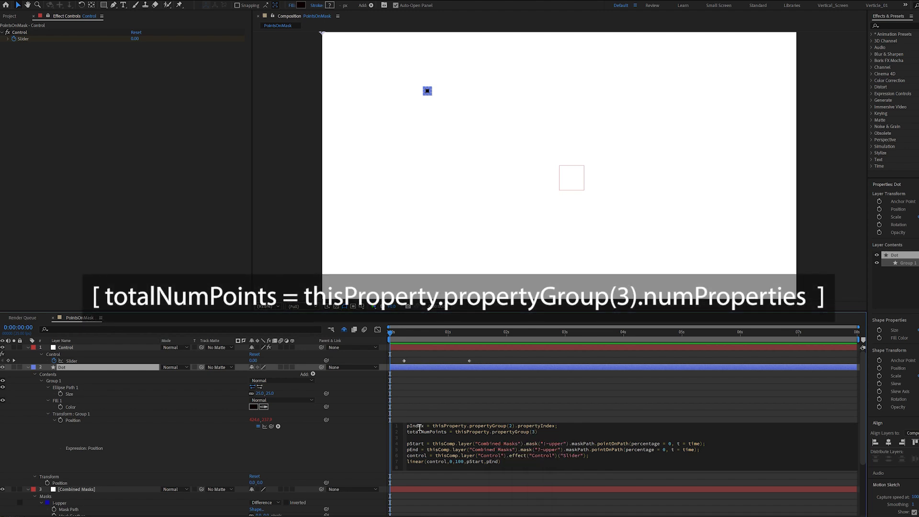
type("3).numProperties")
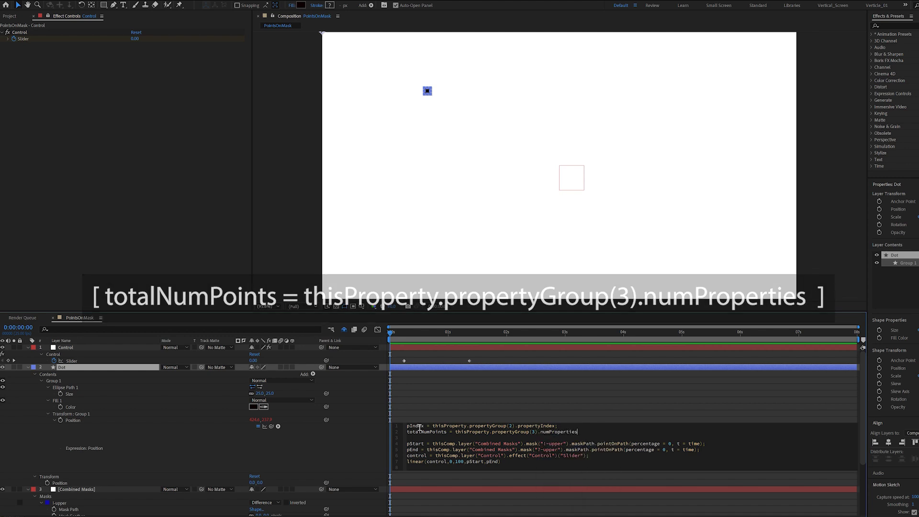
type(";")
key("Return")
key("Return")
Add pLocation = pIndex/totalNumPoints and use it for both pStart and pEnd percentages
type("pLocation = pInd")
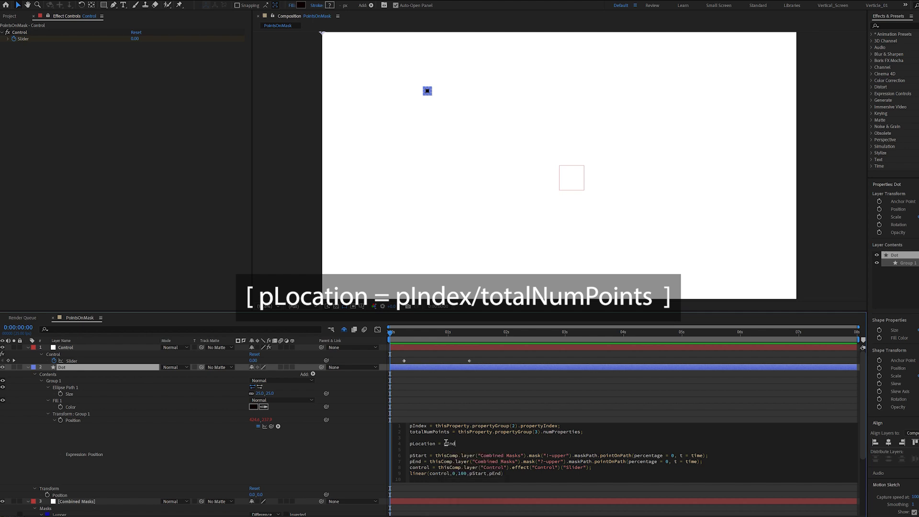
type("ex/totalNumPoints;")
double_click(413, 443)
key("ctrl+c")
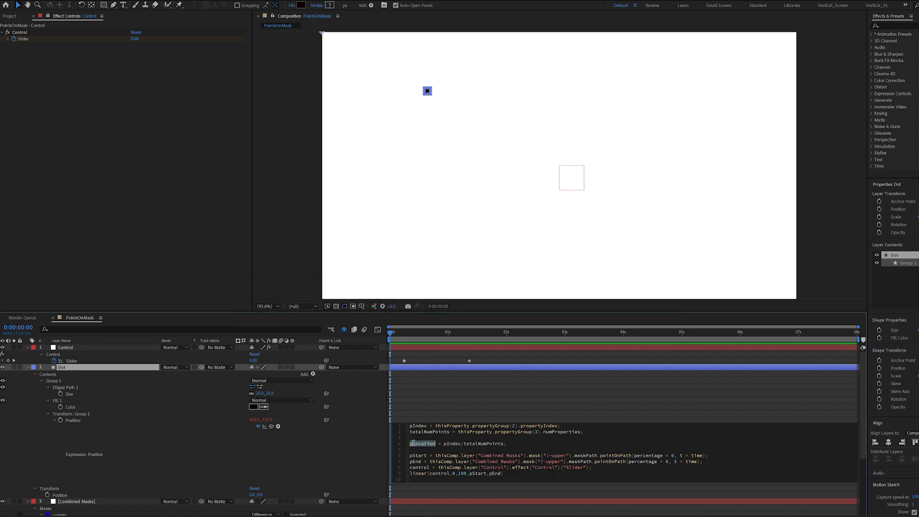
left_click(672, 455)
key("ctrl+v")
key("Delete")
key("ctrl+v")
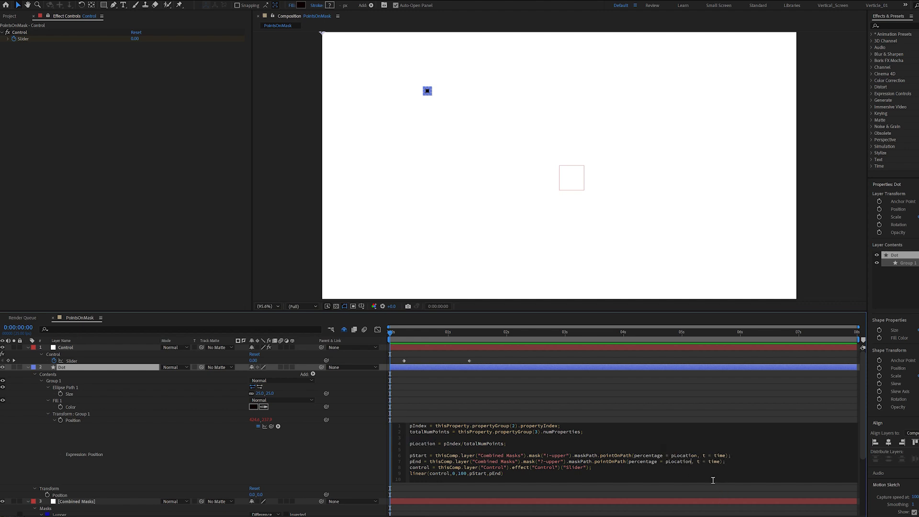
left_click(317, 452)
left_click(54, 381)
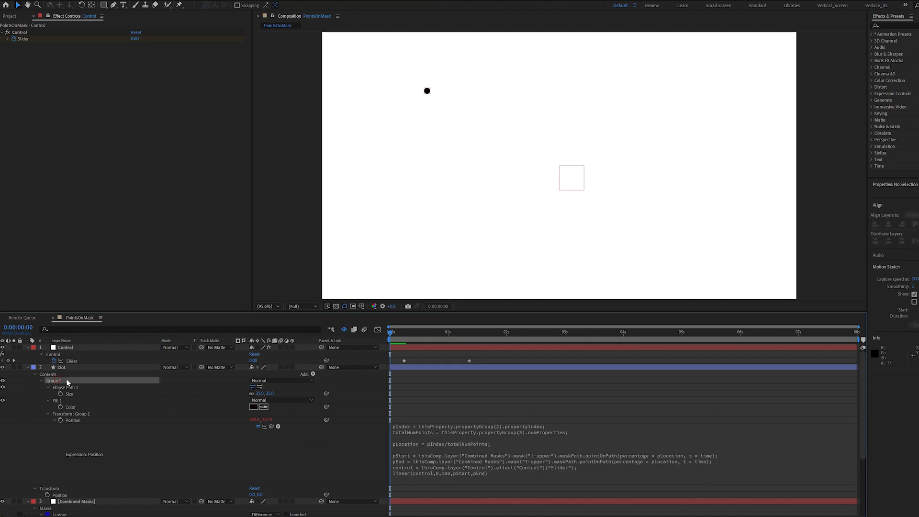
Duplicate the dot group repeatedly up to Group 25
key("ctrl+d")
key("ctrl+d")
key("ctrl+d")
key("ctrl+d")
key("ctrl+d")
key("ctrl+d")
key("ctrl+d")
key("ctrl+d")
key("ctrl+d")
key("ctrl+d")
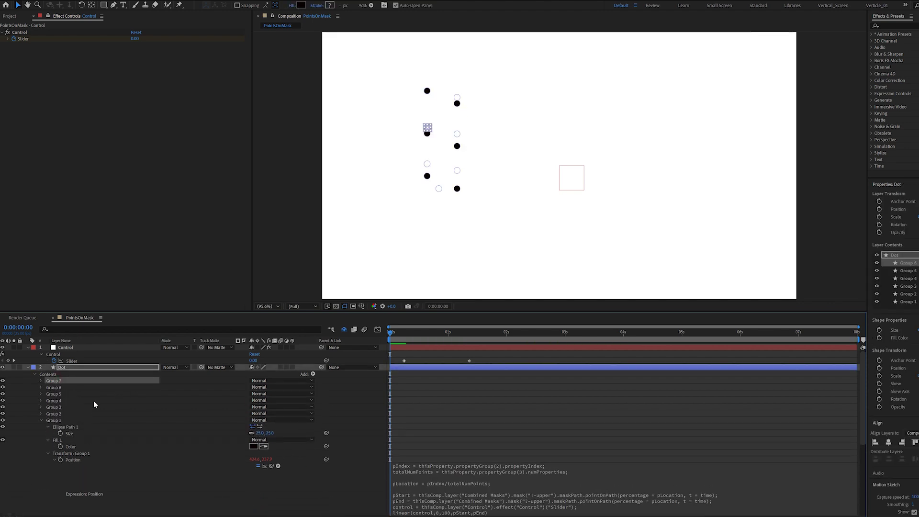
key("ctrl+d")
key("ctrl+d")
key("ctrl+d")
key("ctrl+d")
key("ctrl+d")
key("ctrl+d")
key("ctrl+d")
key("ctrl+d")
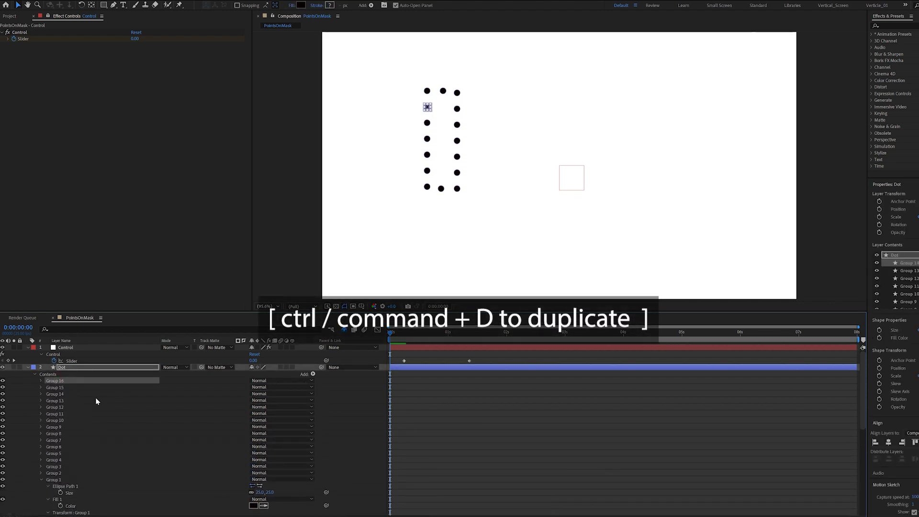
key("ctrl+d")
key("ctrl+d")
key("ctrl+d")
key("ctrl+d")
key("ctrl+d")
key("ctrl+d")
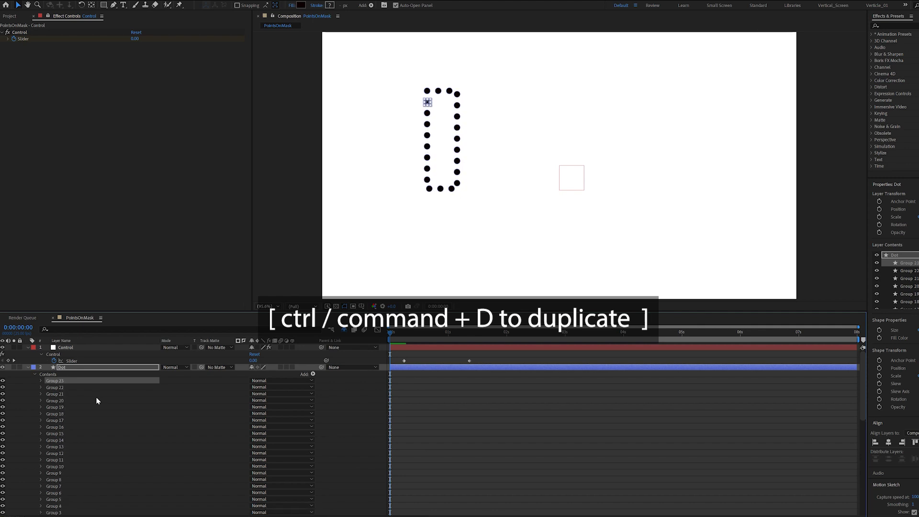
Preview the dots morphing from the exclamation mark into the question mark
left_click(396, 332)
key("space")
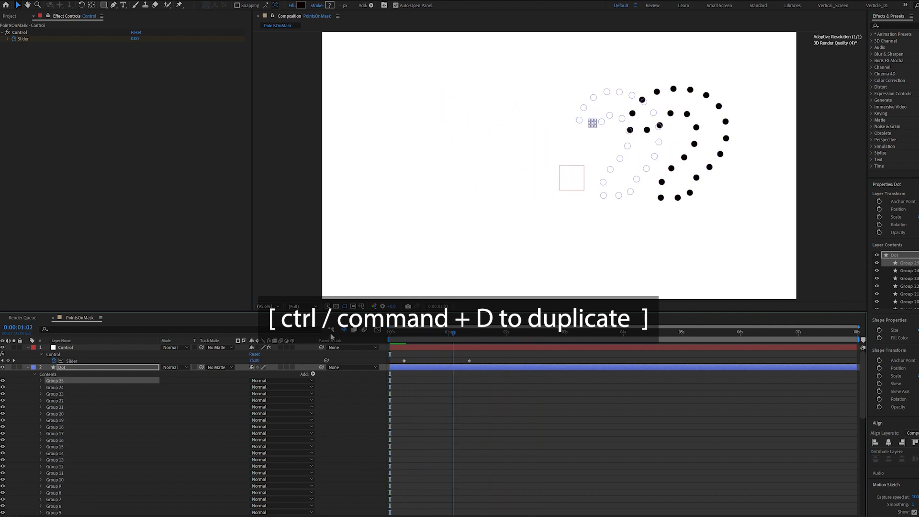
key("space")
left_click(498, 435)
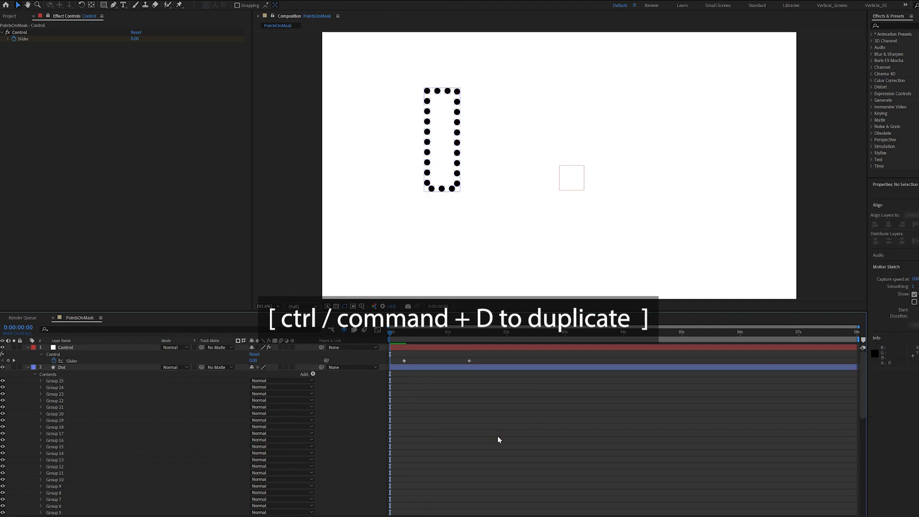
key("space")
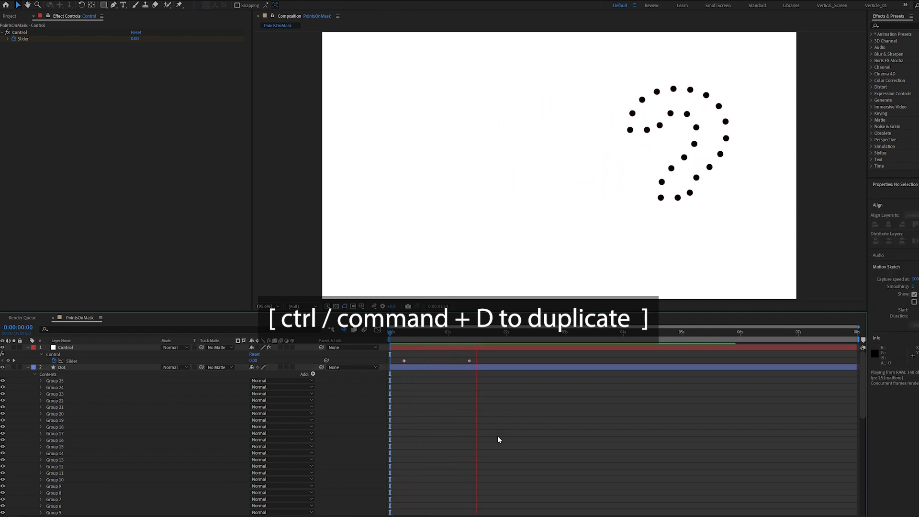
key("Home")
key("space")
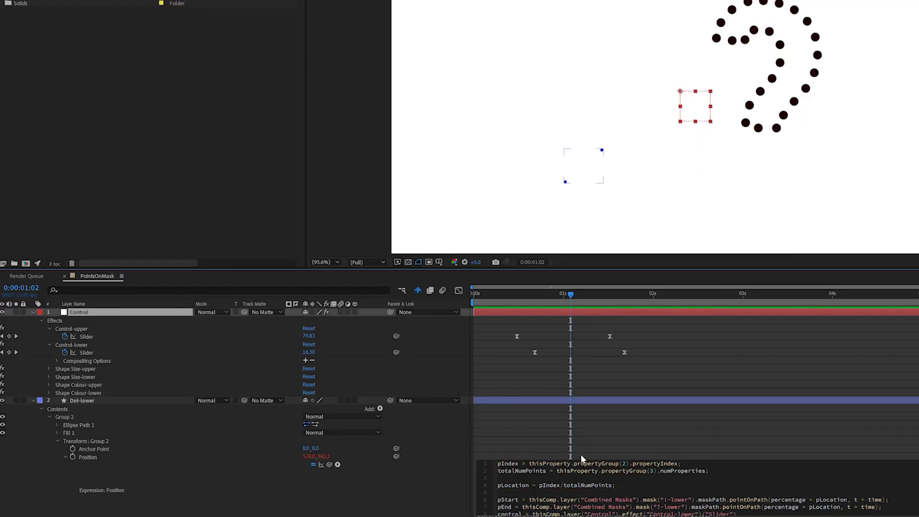
Add indexValue = thisProperty.propertyGroup(2).propertyIndex; atop the Dot-lower position expression
key("Return")
key("Return")
key("Return")
key("Return")
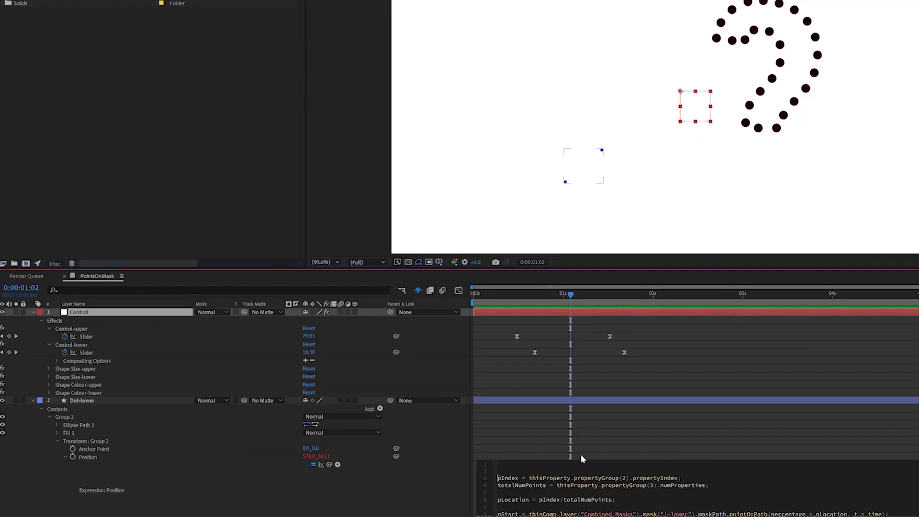
key("Up")
key("Up")
key("Up")
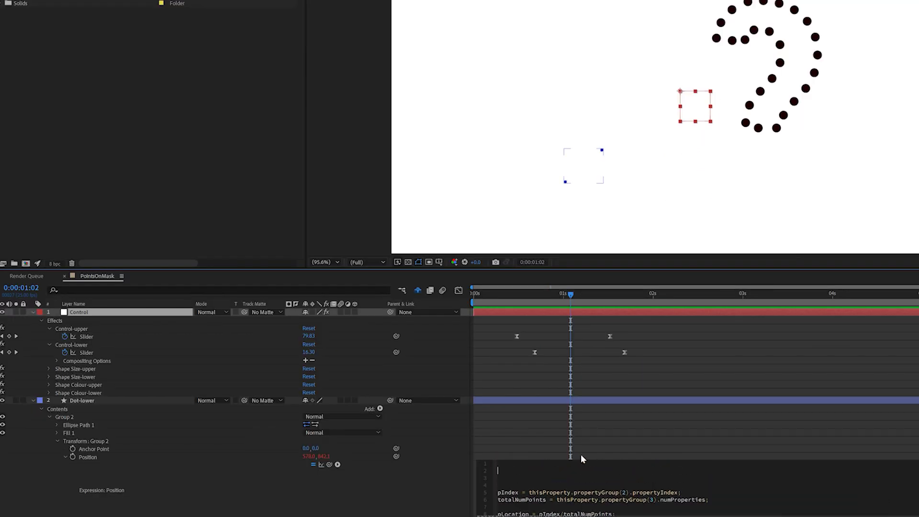
type("index")
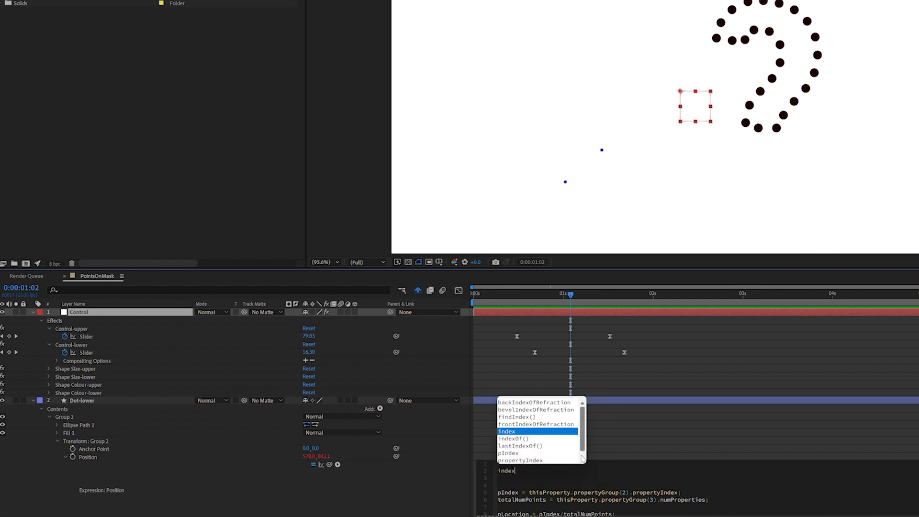
type("Value =")
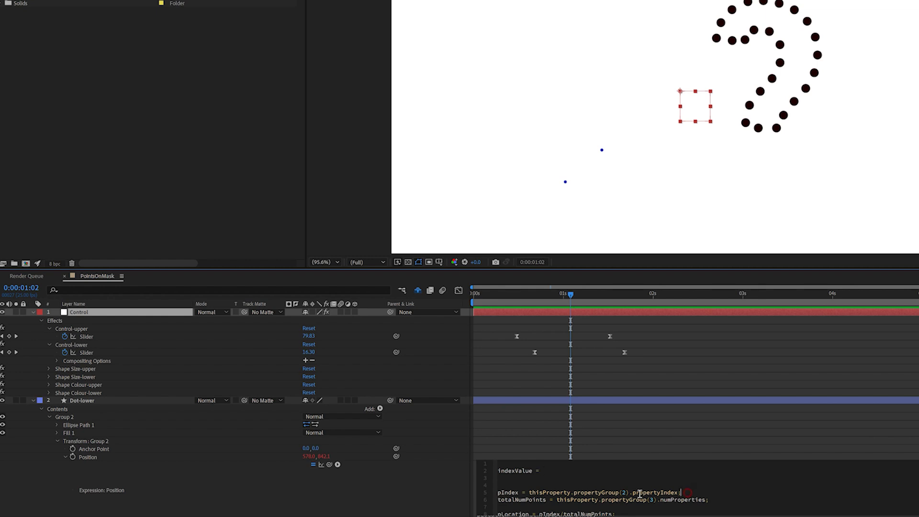
left_click_drag(686, 492, 536, 493)
left_click(530, 497)
left_click_drag(685, 493, 483, 496)
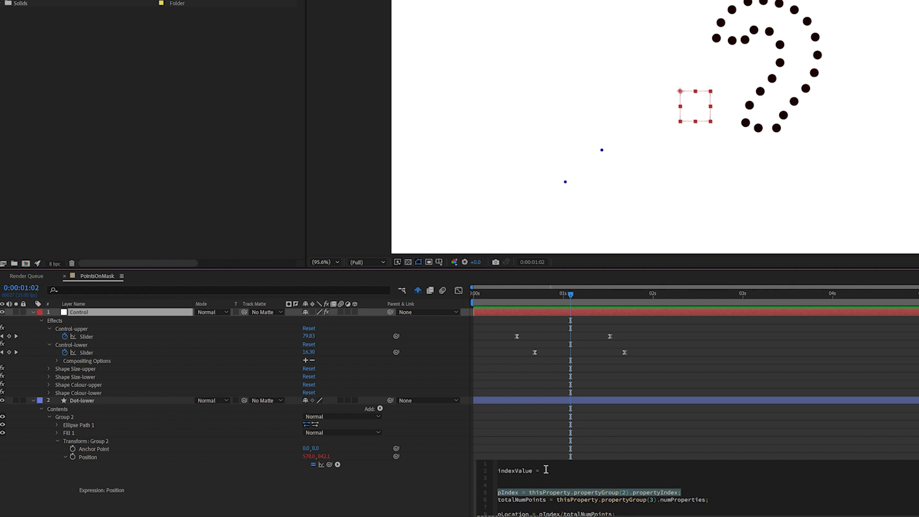
left_click(539, 483)
left_click_drag(569, 491, 705, 489)
key("ctrl+c")
left_click(541, 470)
key("ctrl+v")
Add the line delay = indexValue/100; below the indexValue line
key("Return")
key("Return")
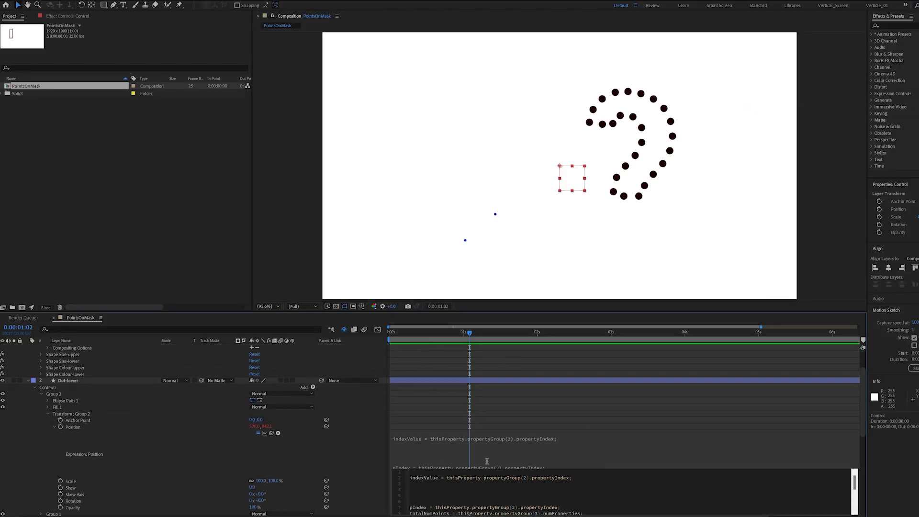
left_click_drag(369, 311, 369, 214)
type("delay =")
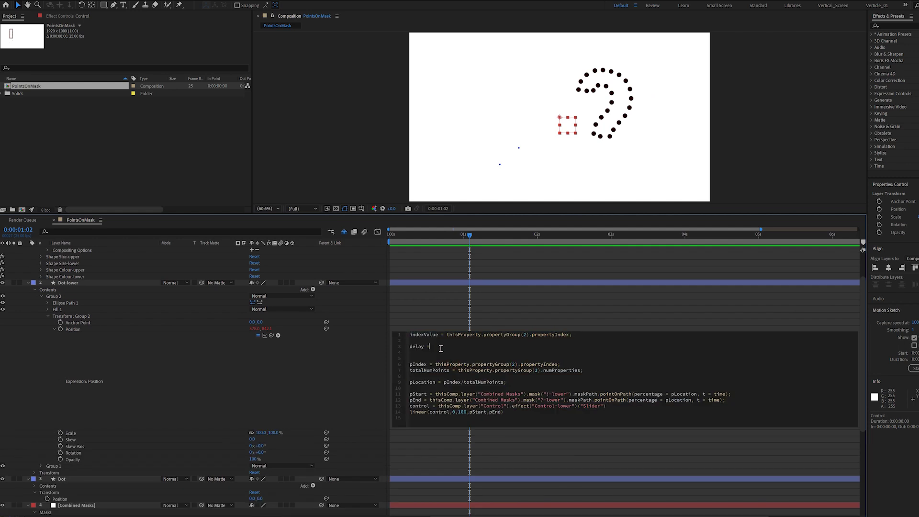
type(" indexValue/100;")
key("Return")
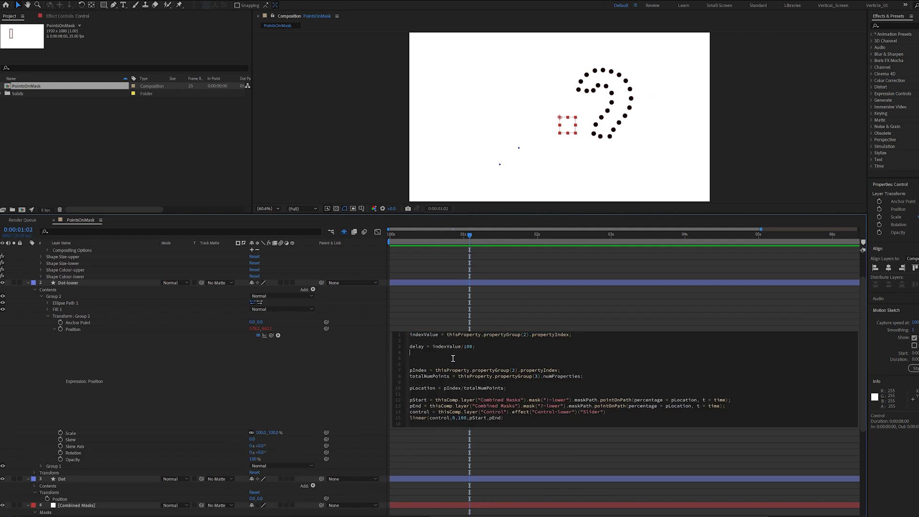
Add a Slider Control named Delay to the Control layer and set it to 1
left_click(77, 17)
right_click(19, 129)
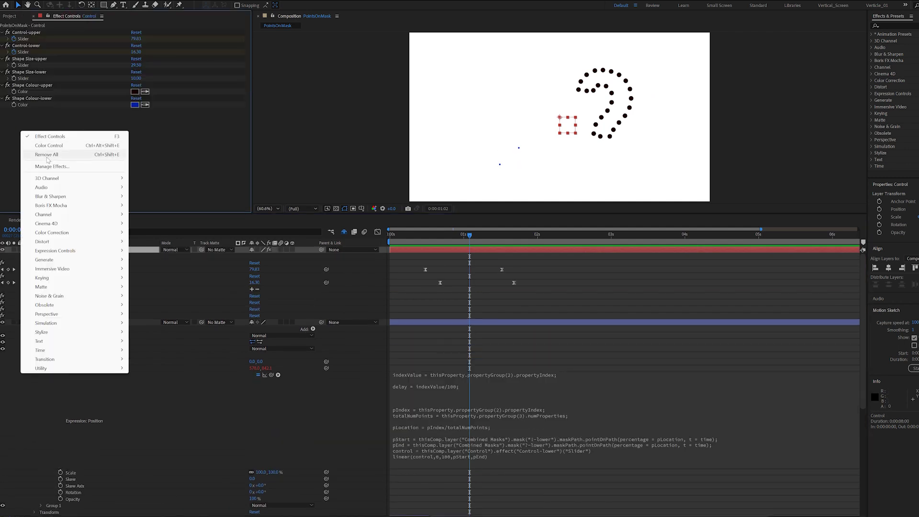
mouse_move(72, 254)
left_click(153, 315)
key("Return")
type("Delay")
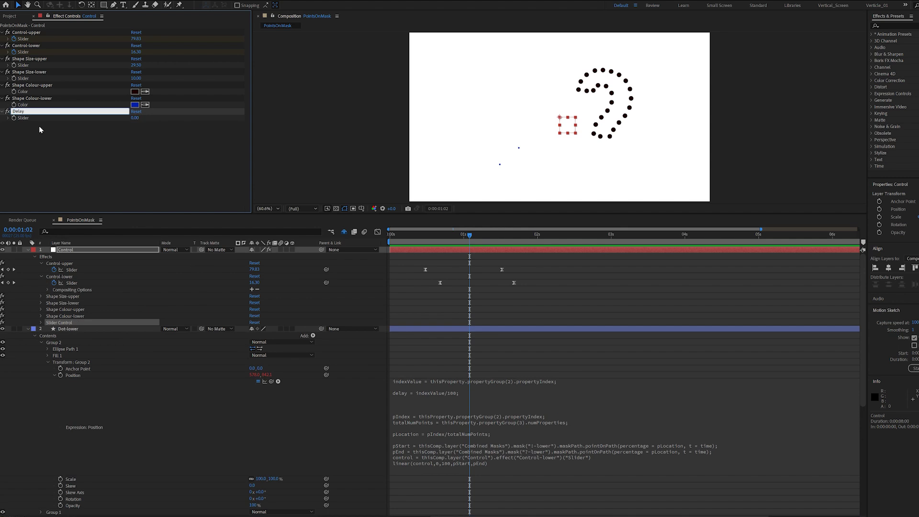
key("Return")
left_click(134, 117)
type("1")
key("Return")
Write delayTime = time - delay*Delay slider and read control via valueAtTime(delayTime)
left_click(491, 395)
type("del")
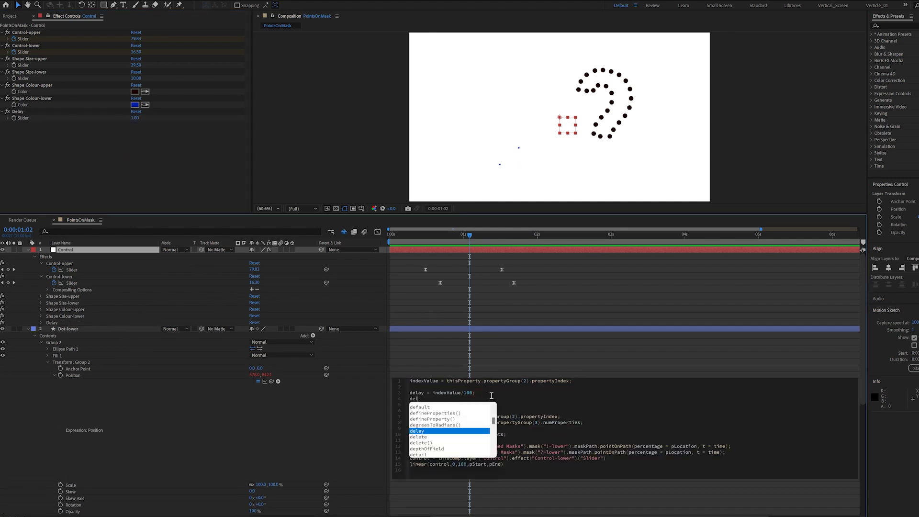
type("ayTime = time")
left_click(464, 237)
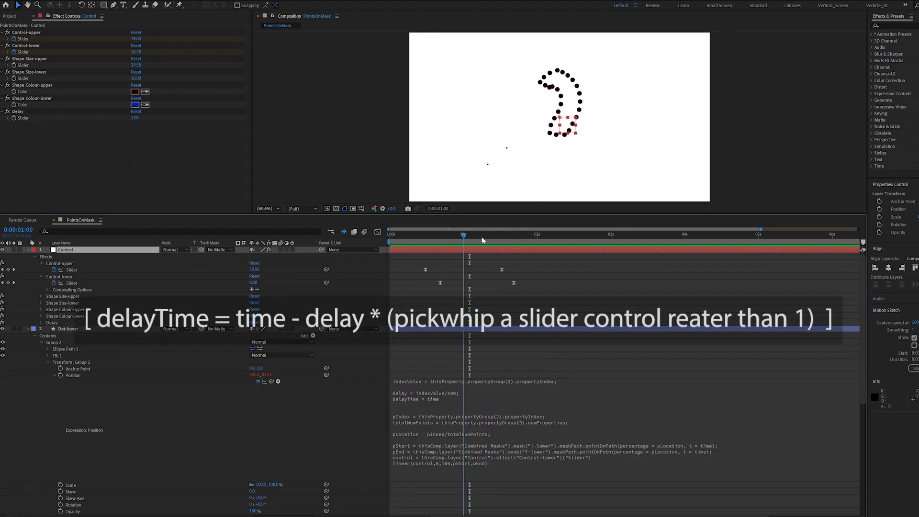
left_click(499, 236)
left_click(475, 400)
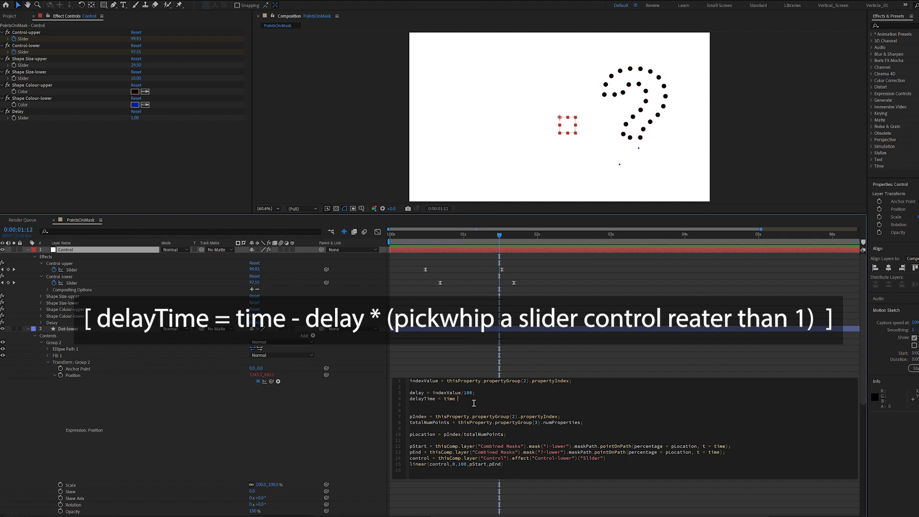
type("- delay")
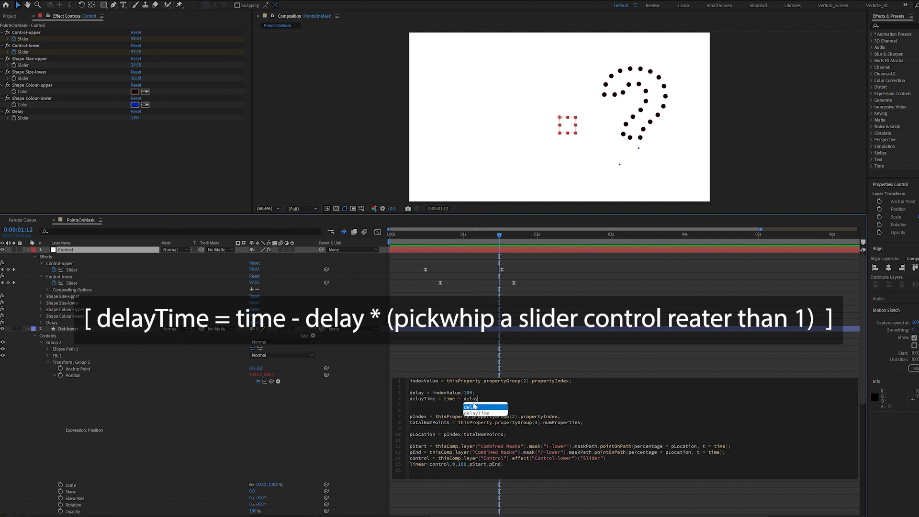
type("*")
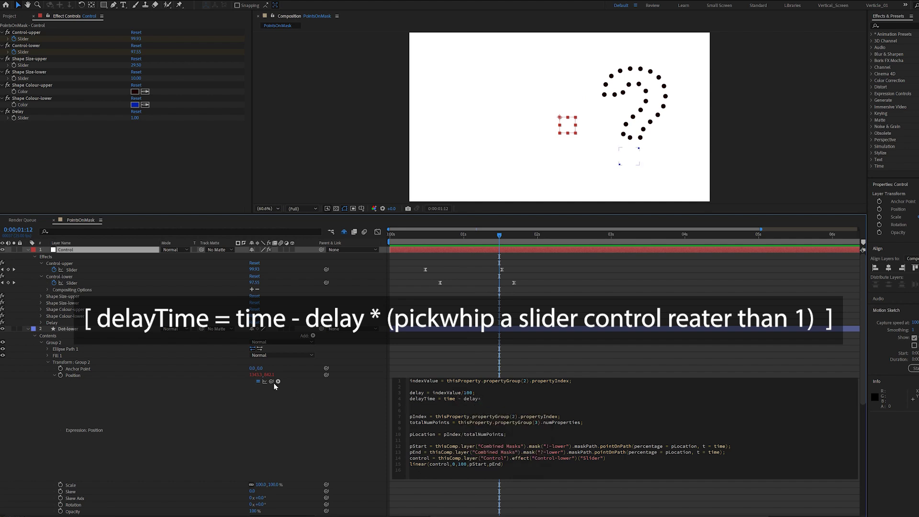
left_click_drag(277, 381, 22, 118)
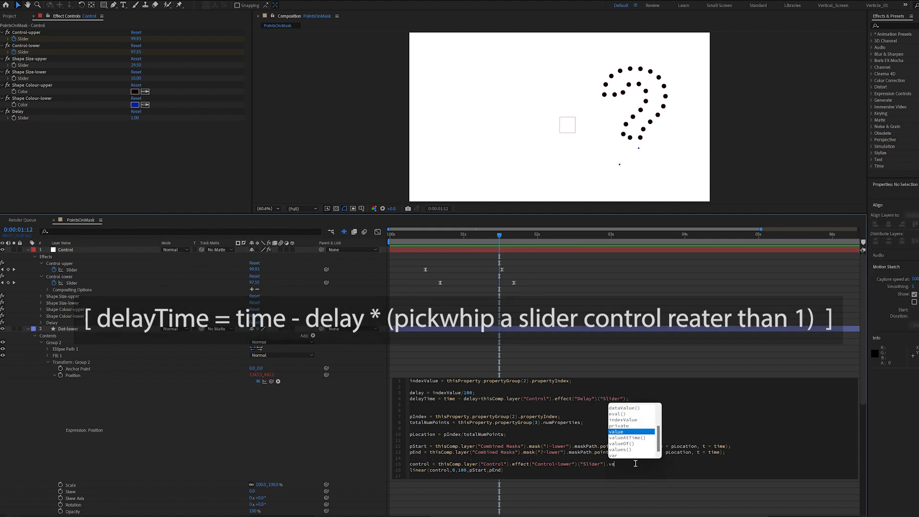
type("valueAtTime(de")
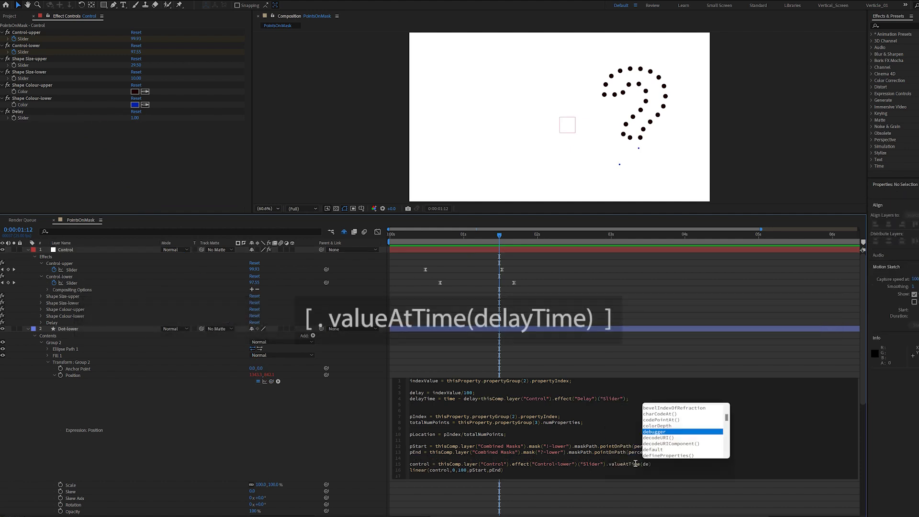
type("layTime)")
left_click(390, 261)
key("Home")
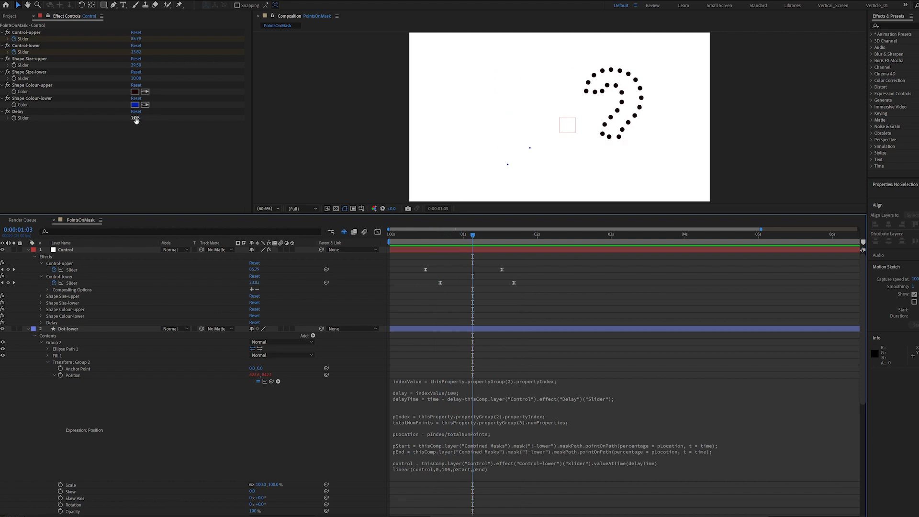
left_click(155, 125)
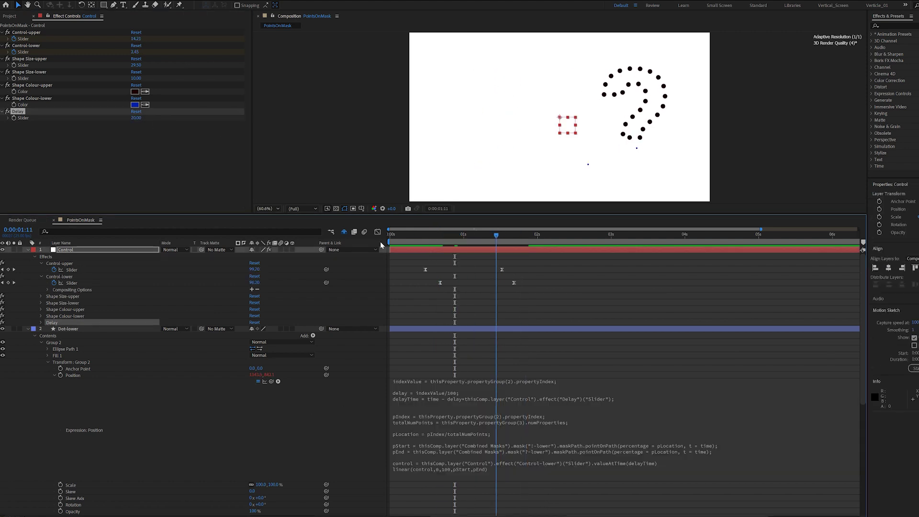
Reset the lower dots' size to 20, duplicate Group 2 up to Group 20, and preview
key("space")
key("space")
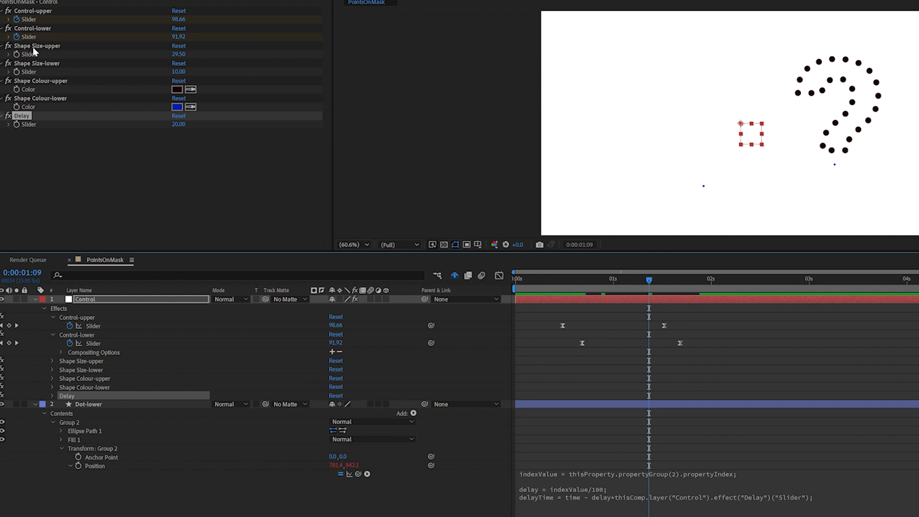
left_click(178, 67)
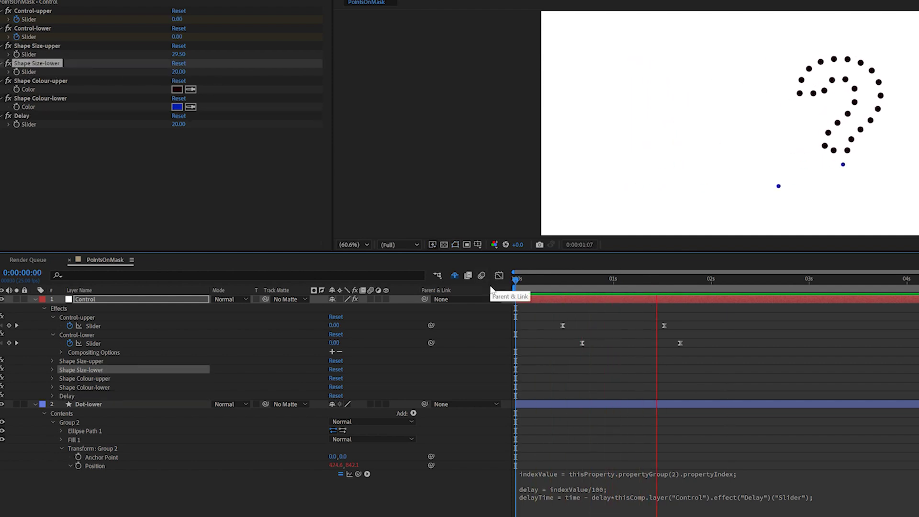
left_click(53, 423)
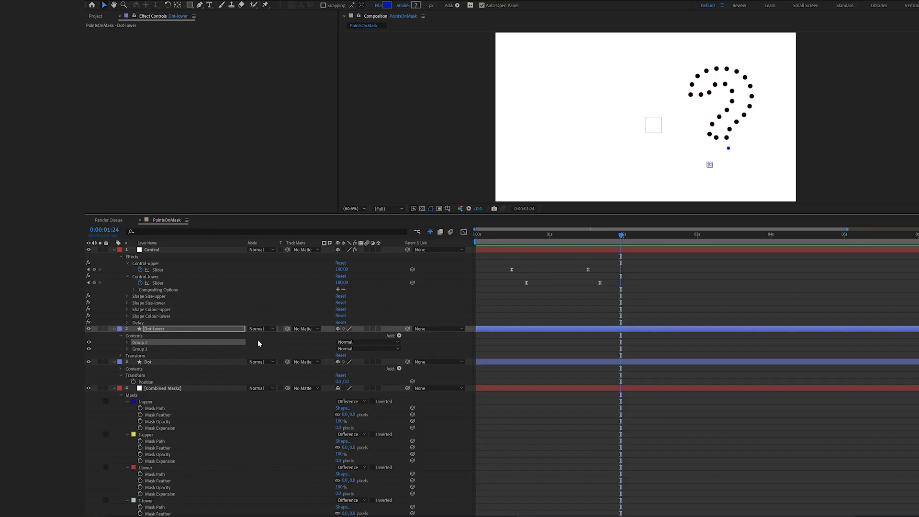
key("ctrl+d")
key("ctrl+d")
key("ctrl+d")
key("ctrl+d")
key("ctrl+d")
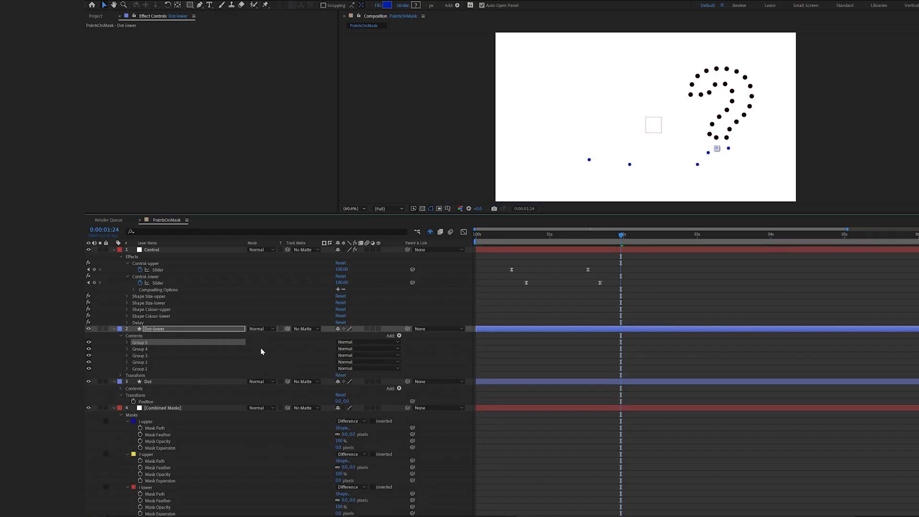
key("ctrl+d")
key("ctrl+d")
key("ctrl+d")
key("ctrl+d")
key("ctrl+d")
key("ctrl+d")
key("ctrl+d")
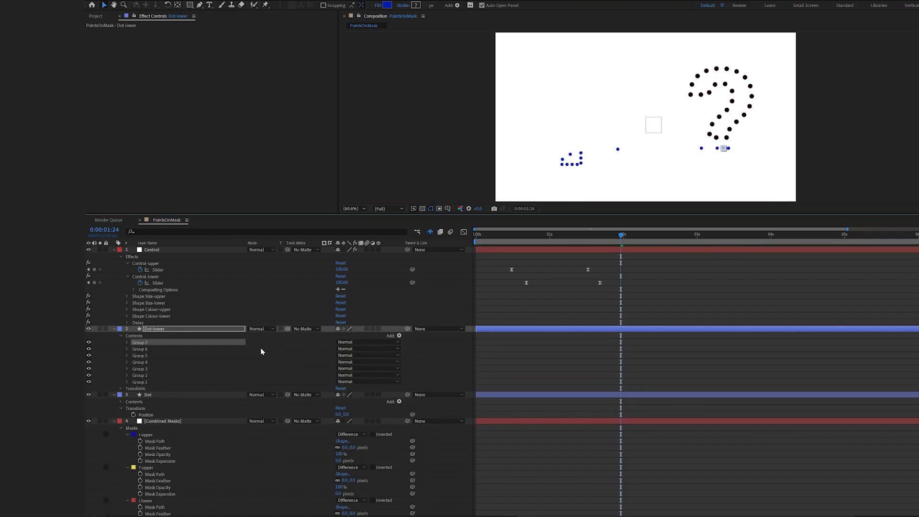
key("ctrl+d")
key("ctrl+d")
key("ctrl+d")
key("ctrl+d")
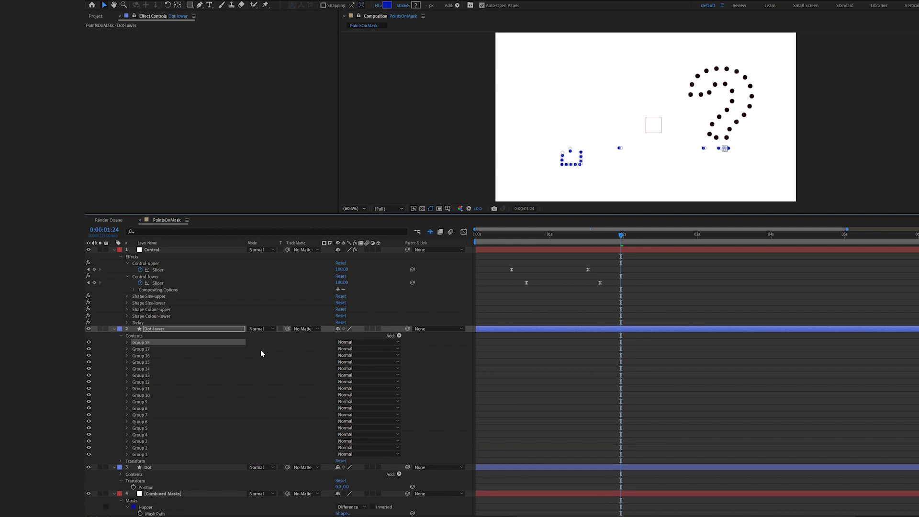
key("ctrl+d")
key("ctrl+d")
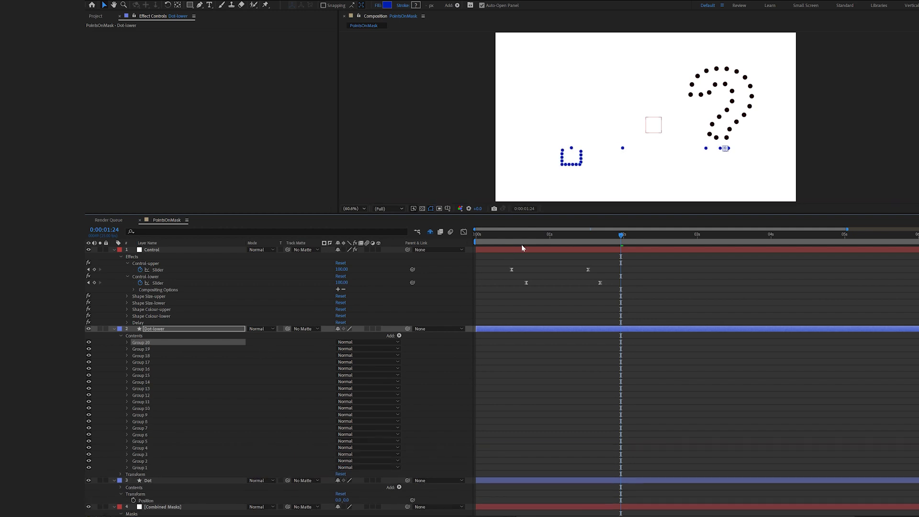
key("Home")
key("space")
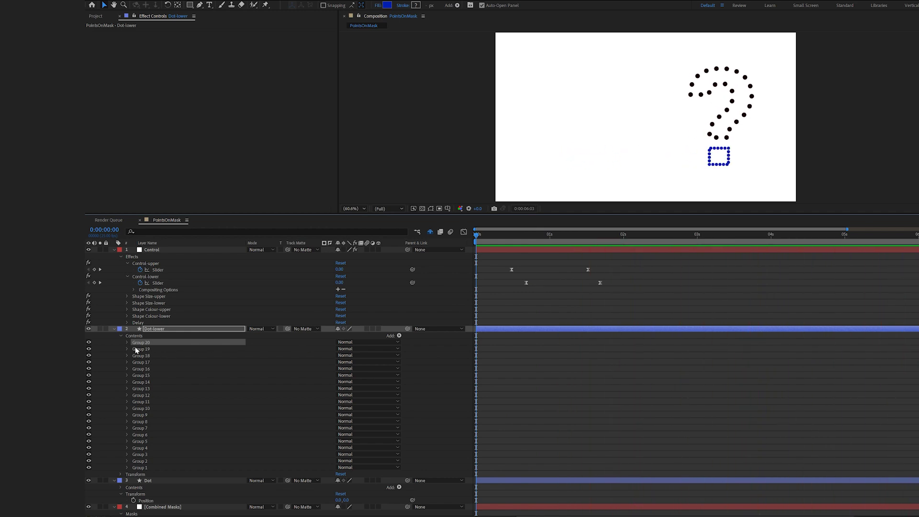
Add a Wiggle Transform to the lower dots with a Position amount of 50
left_click(161, 264)
left_click(371, 336)
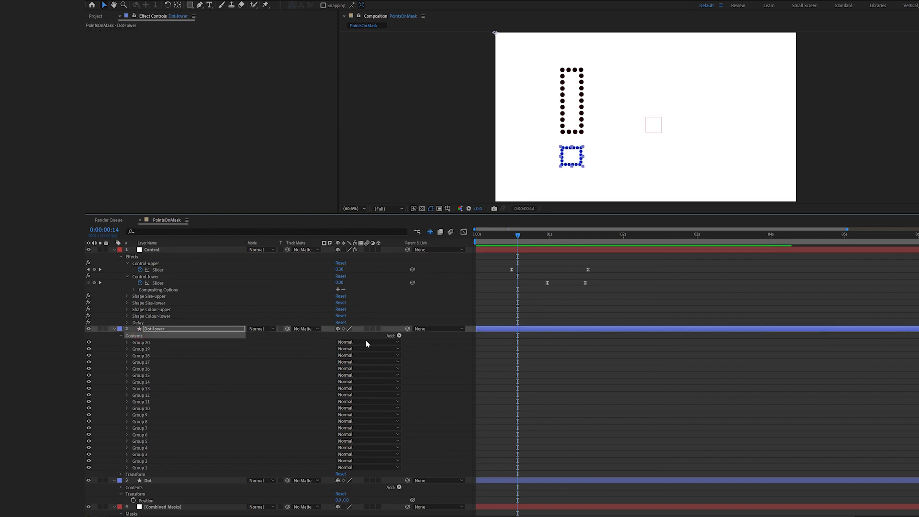
left_click(398, 336)
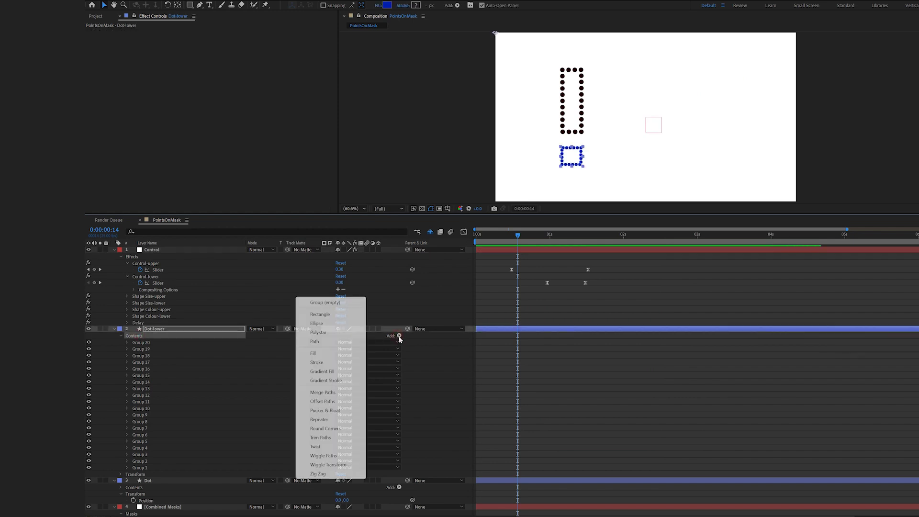
left_click(334, 465)
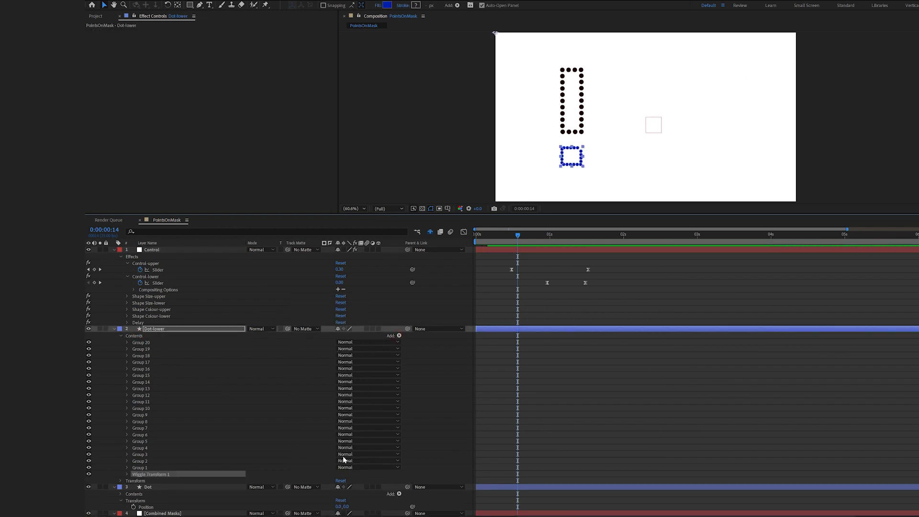
left_click(127, 476)
scroll(519, 448, "down", 3)
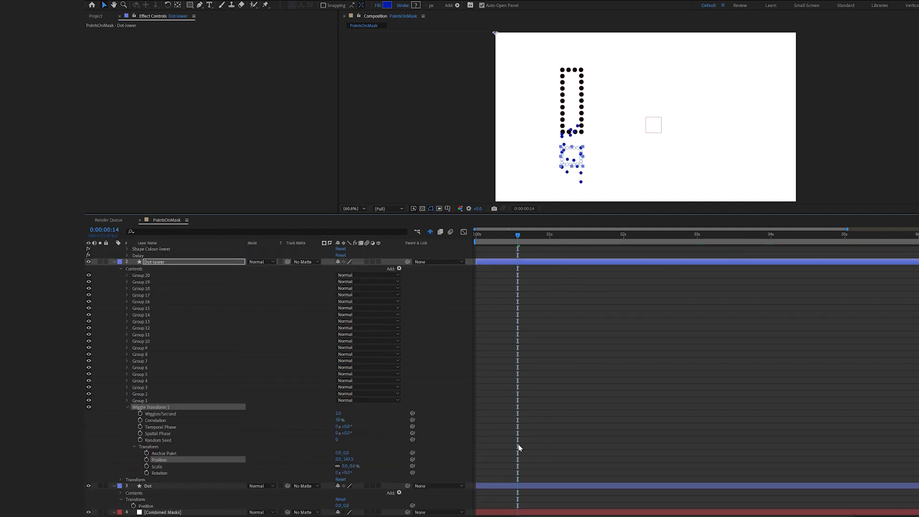
left_click(348, 459)
type("50")
key("Return")
scroll(555, 304, "up", 2)
scroll(474, 278, "up", 2)
left_click_drag(469, 240, 469, 236)
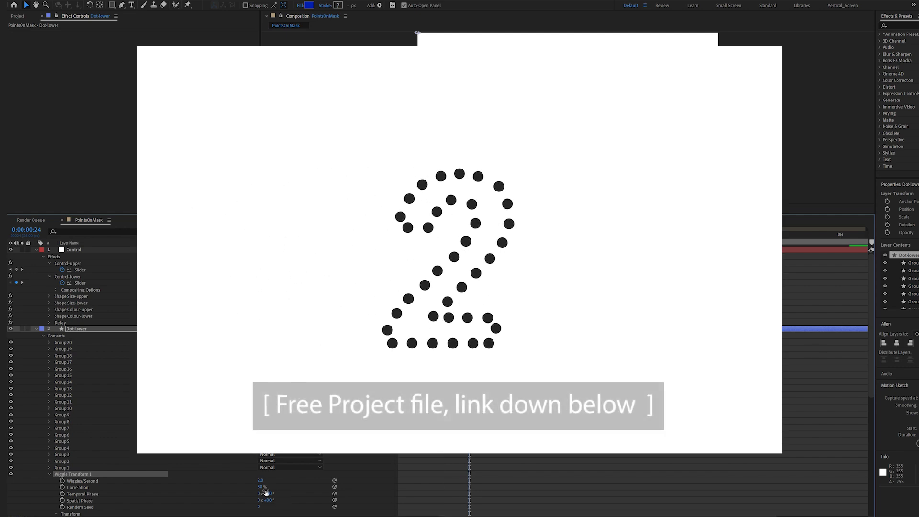
Add a keyframe to the Position of Wiggle Transform 1 on the Dot-lower layer
scroll(182, 481, "down", 3)
left_click(69, 488)
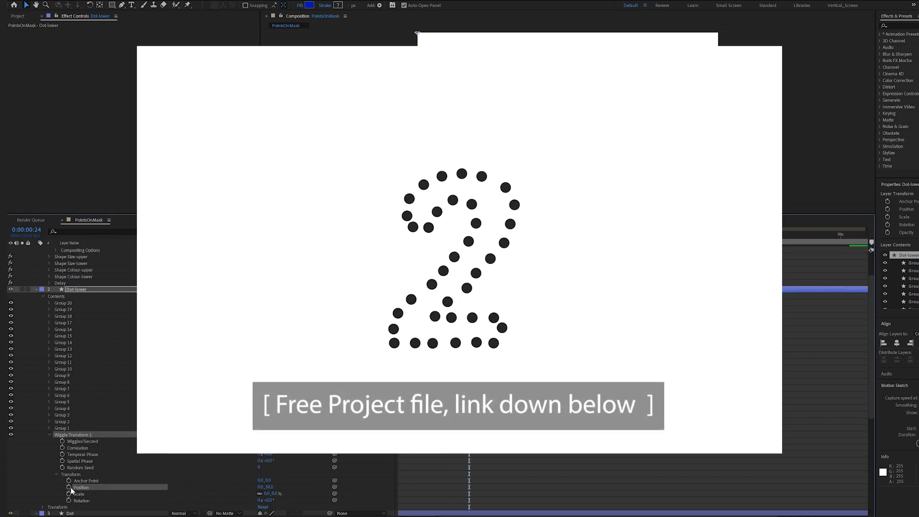